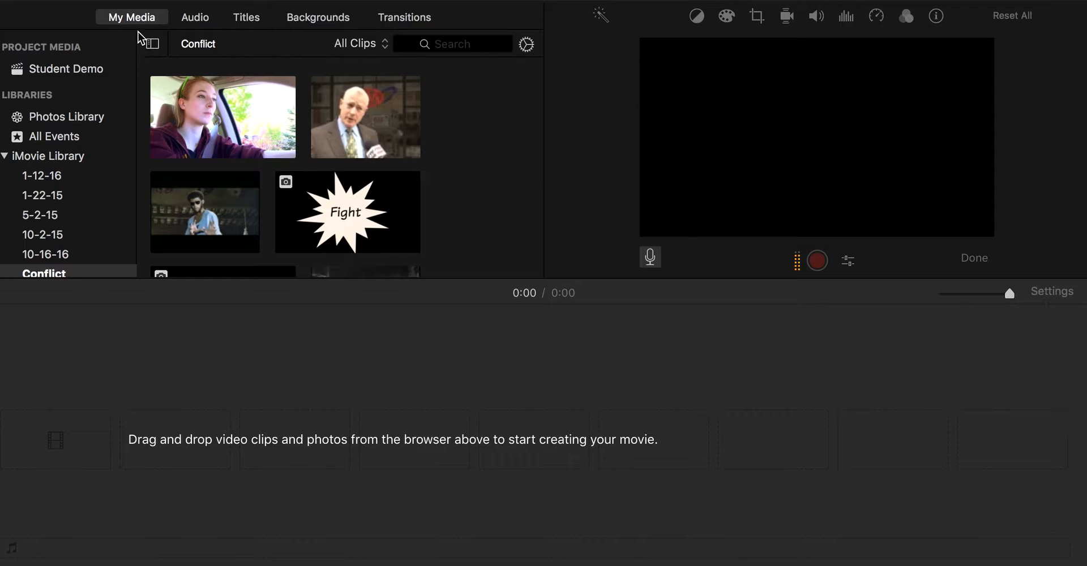
- Add the 9.8-minute fight clip from the Conflict event to the empty project timeline
{"action": "scroll", "coordinate": [270, 157], "scroll_direction": "down", "scroll_amount": 5}
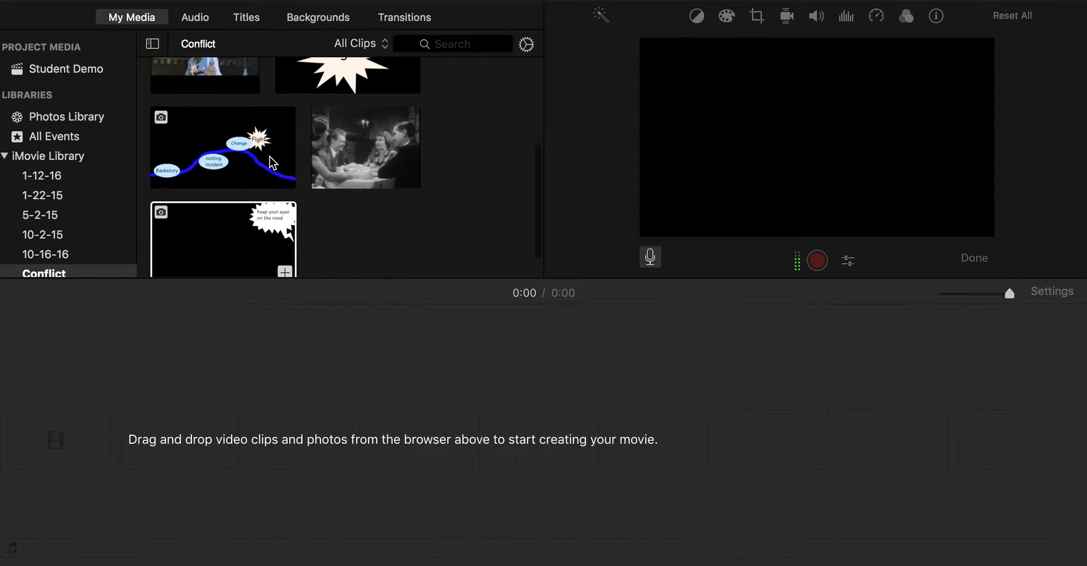
{"action": "scroll", "coordinate": [270, 157], "scroll_direction": "up", "scroll_amount": 6}
{"action": "scroll", "coordinate": [395, 207], "scroll_direction": "down", "scroll_amount": 7}
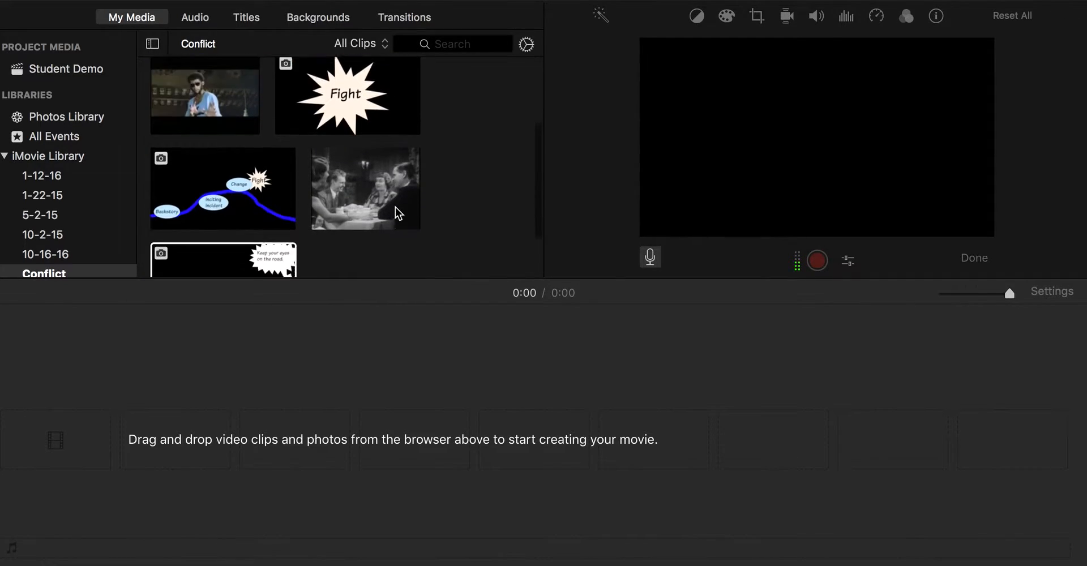
{"action": "scroll", "coordinate": [395, 207], "scroll_direction": "up", "scroll_amount": 3}
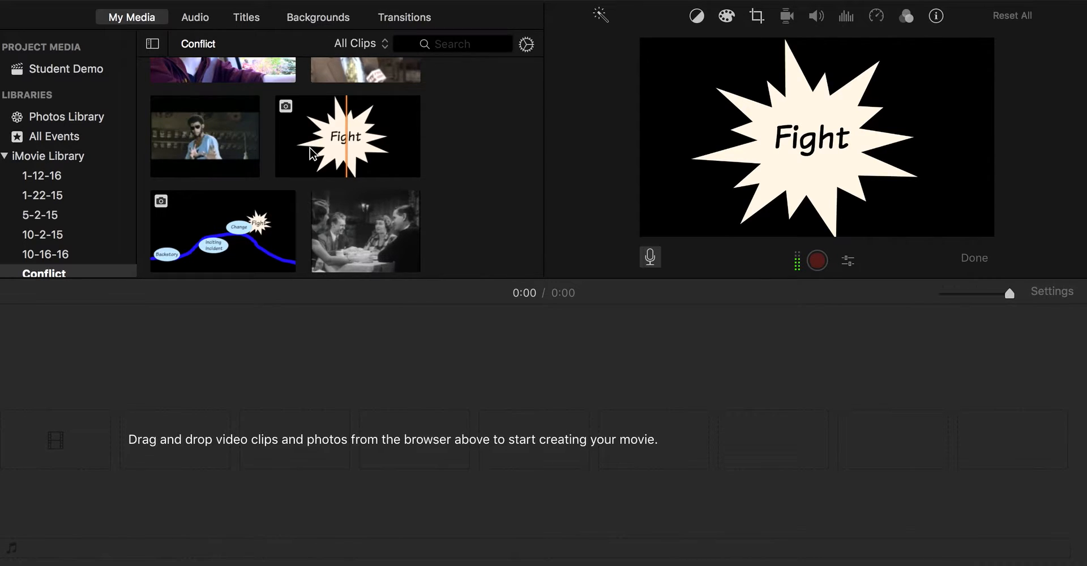
{"action": "left_click", "coordinate": [226, 141]}
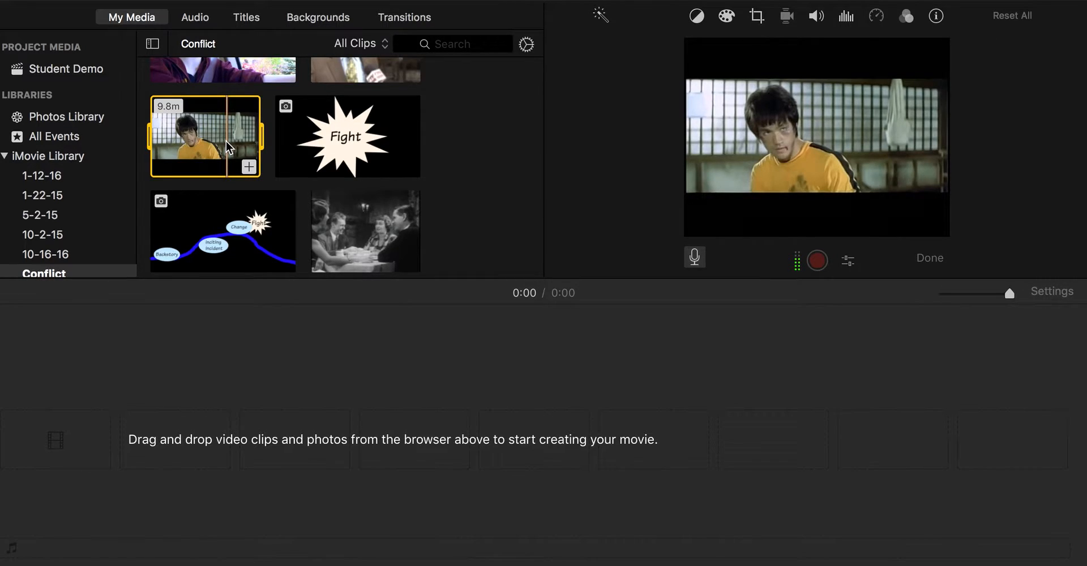
{"action": "left_click_drag", "start_coordinate": [226, 141], "coordinate": [226, 437]}
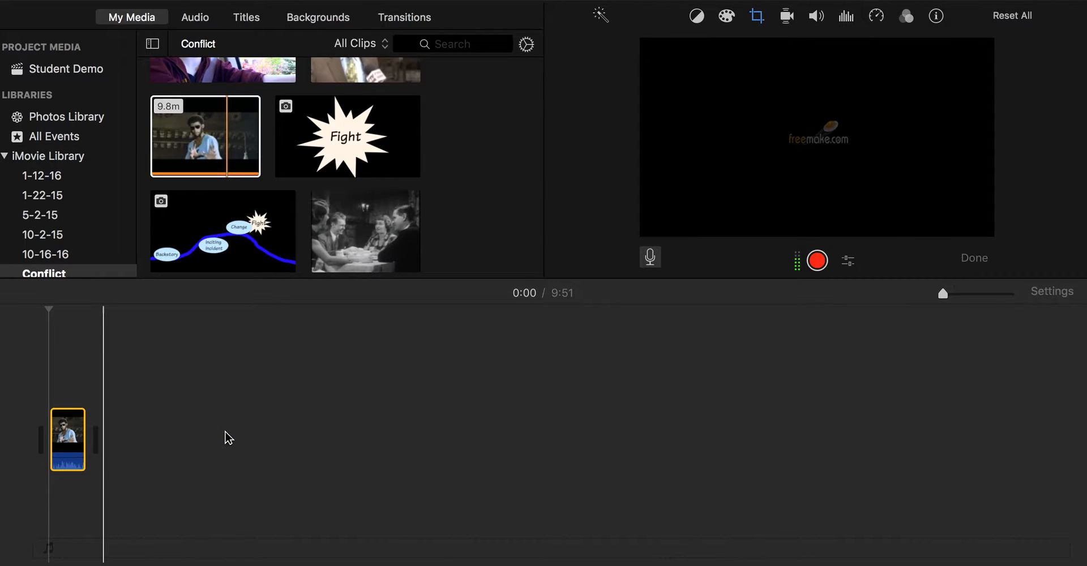
{"action": "left_click", "coordinate": [64, 433]}
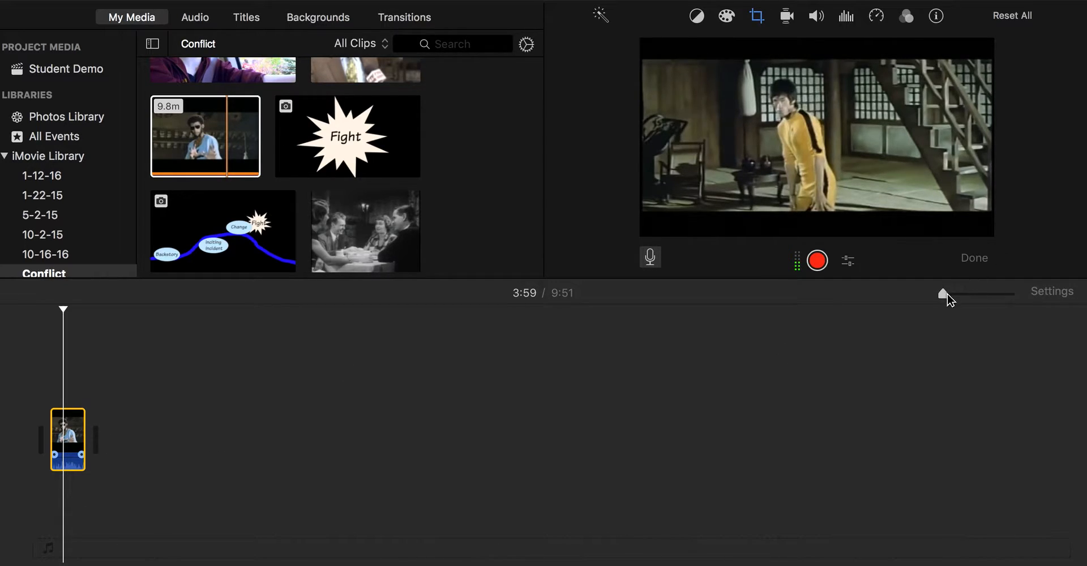
- Adjust the timeline zoom level so the fight clip is sized to fit
{"action": "left_click_drag", "start_coordinate": [945, 295], "coordinate": [956, 296]}
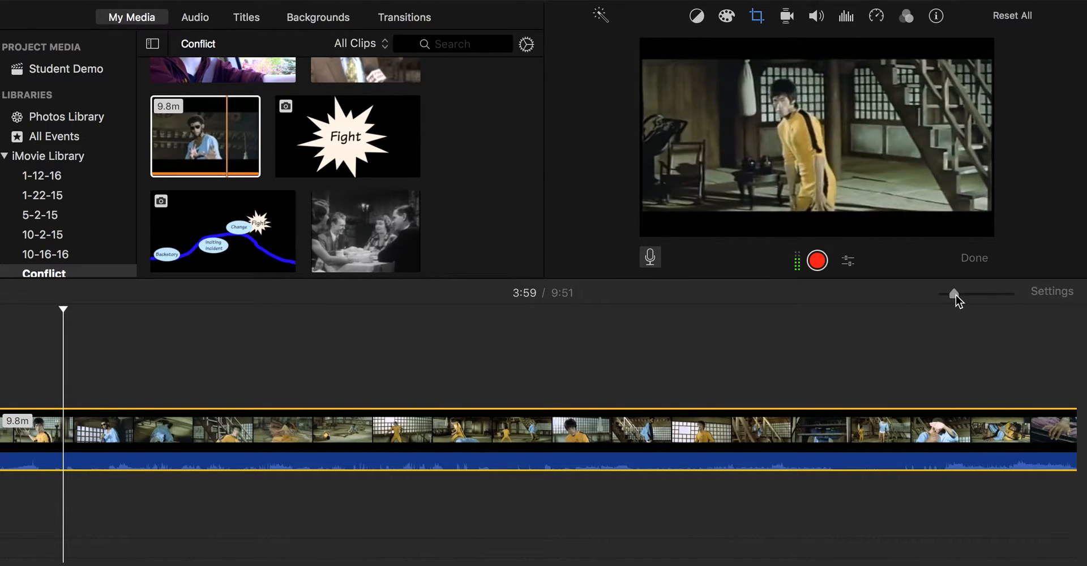
{"action": "left_click", "coordinate": [966, 294]}
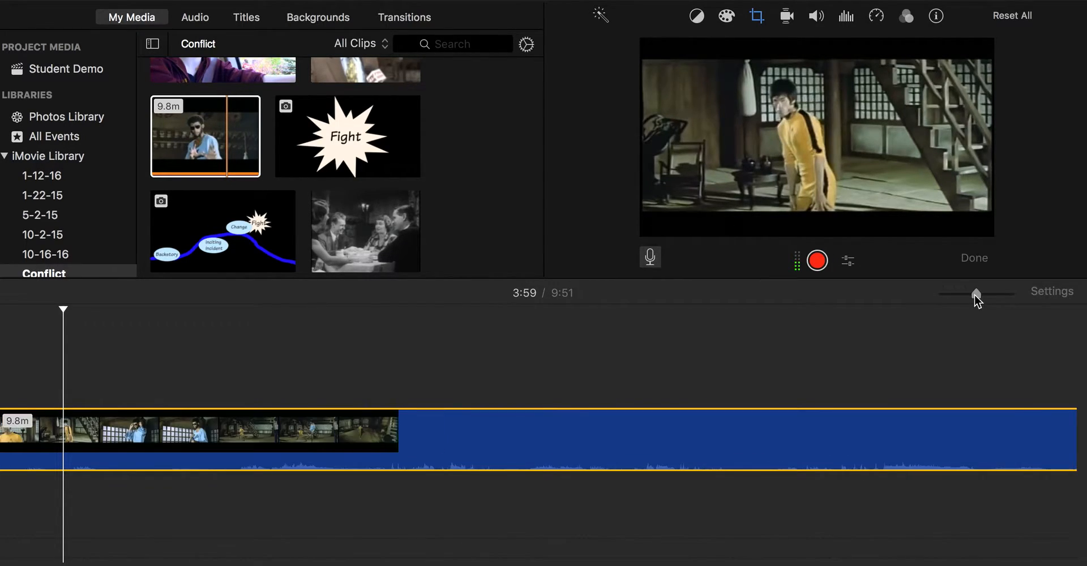
{"action": "left_click_drag", "start_coordinate": [965, 295], "coordinate": [962, 296]}
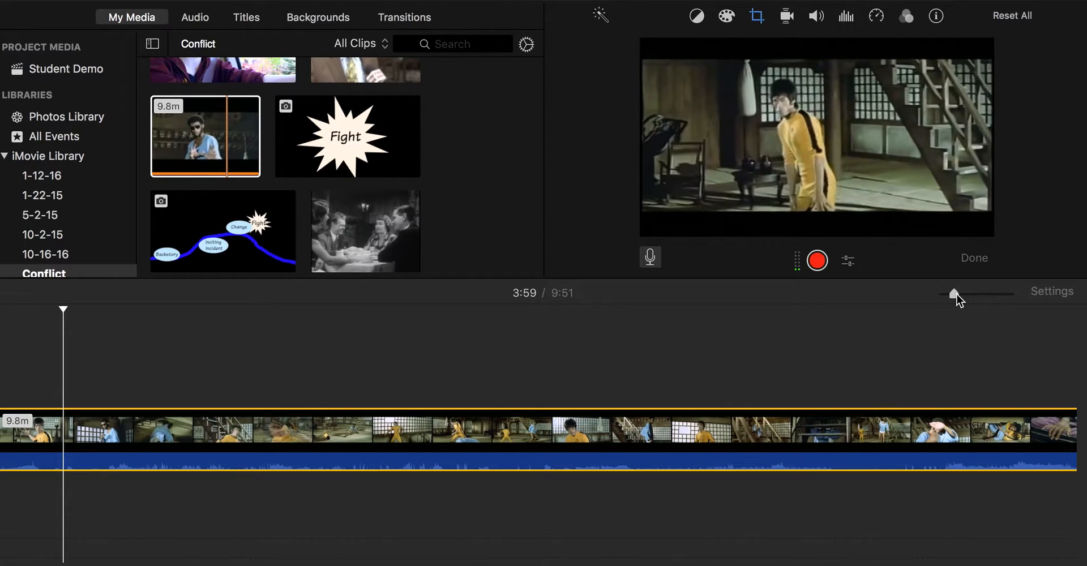
{"action": "left_click_drag", "start_coordinate": [956, 295], "coordinate": [945, 297]}
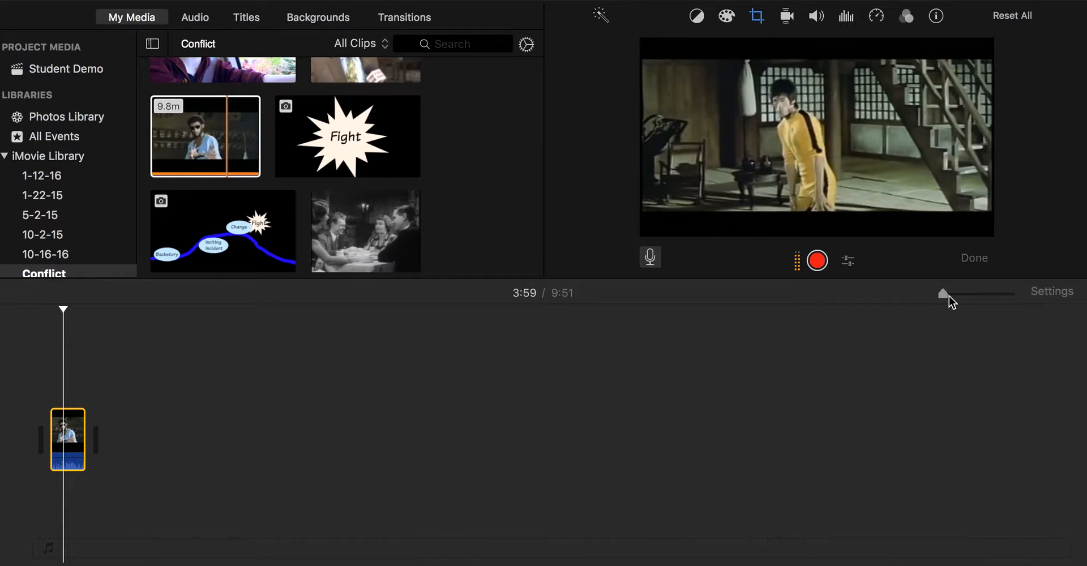
{"action": "left_click", "coordinate": [963, 295]}
- Split the fight clip at the 5:09 mark
{"action": "left_click_drag", "start_coordinate": [962, 294], "coordinate": [943, 293]}
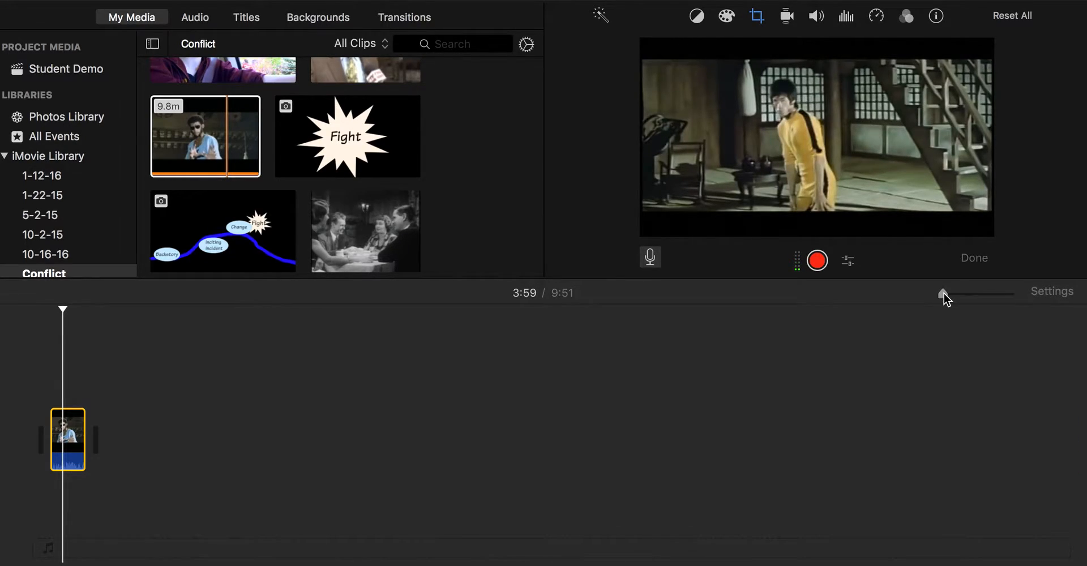
{"action": "left_click_drag", "start_coordinate": [84, 430], "coordinate": [174, 440]}
{"action": "left_click", "coordinate": [68, 434]}
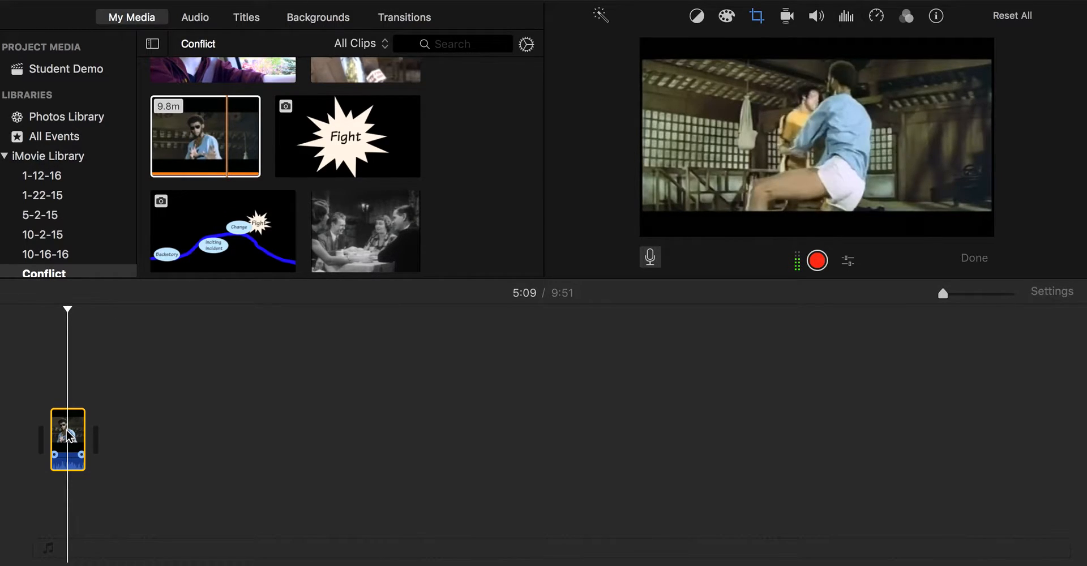
{"action": "right_click", "coordinate": [68, 436]}
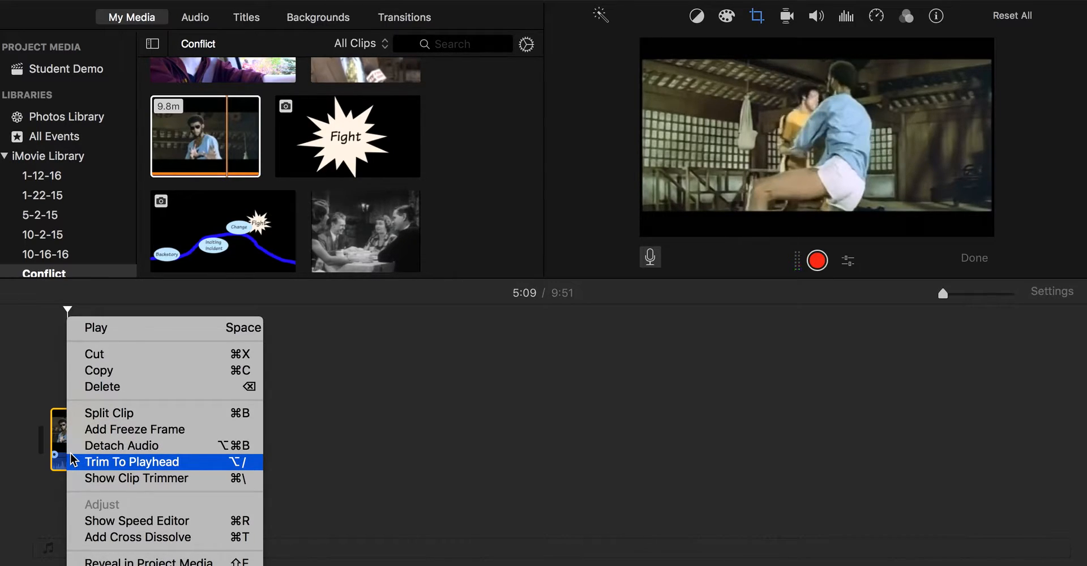
{"action": "left_click", "coordinate": [86, 419]}
- Delete the second piece after the 5:09 split
{"action": "left_click", "coordinate": [105, 429]}
{"action": "left_click_drag", "start_coordinate": [104, 429], "coordinate": [233, 440]}
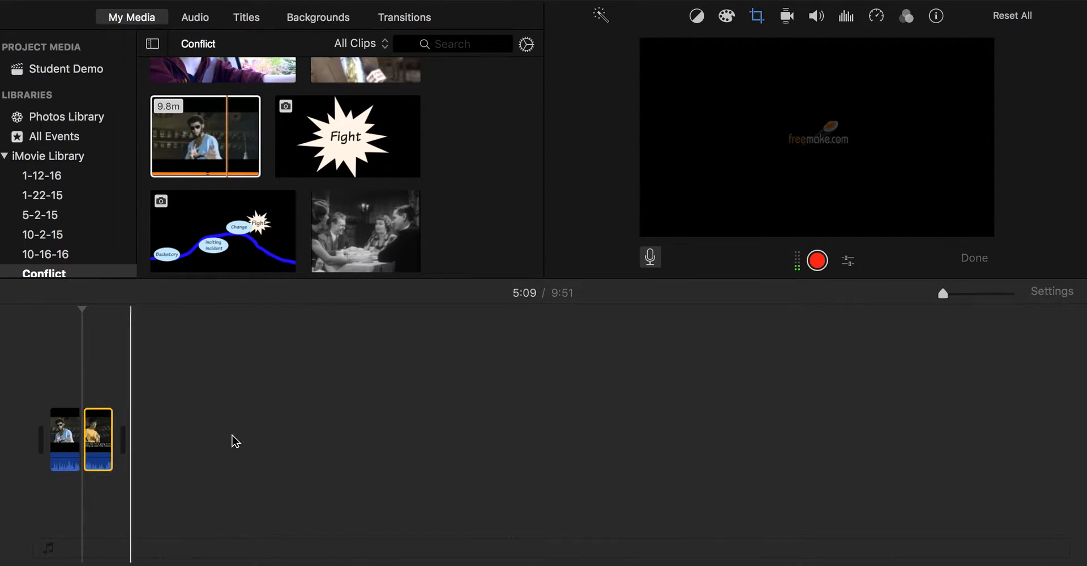
{"action": "left_click", "coordinate": [102, 430]}
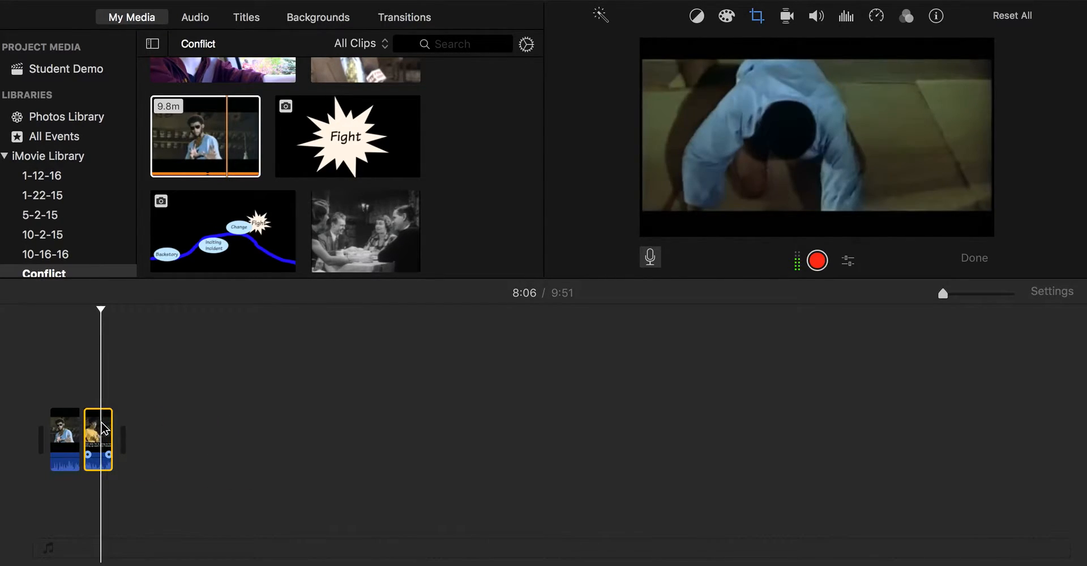
{"action": "key", "text": "Delete"}
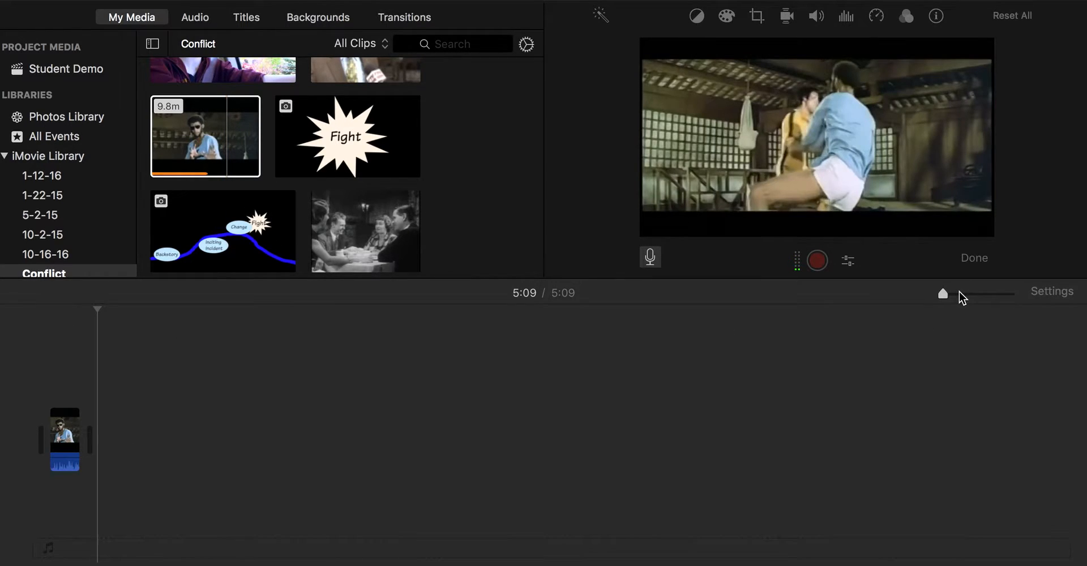
{"action": "left_click", "coordinate": [961, 294]}
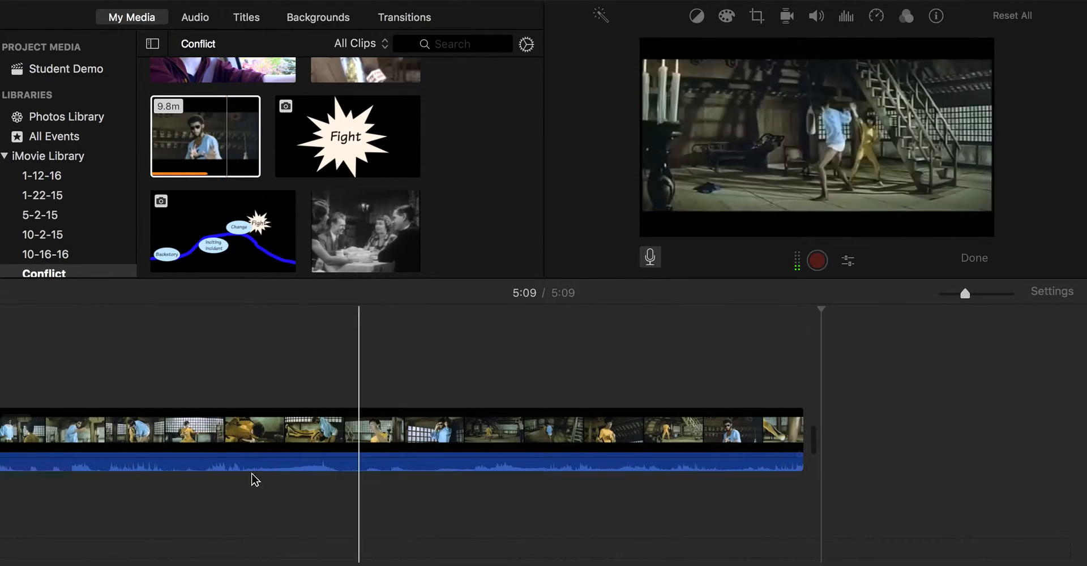
{"action": "scroll", "coordinate": [102, 465], "scroll_direction": "left", "scroll_amount": 7}
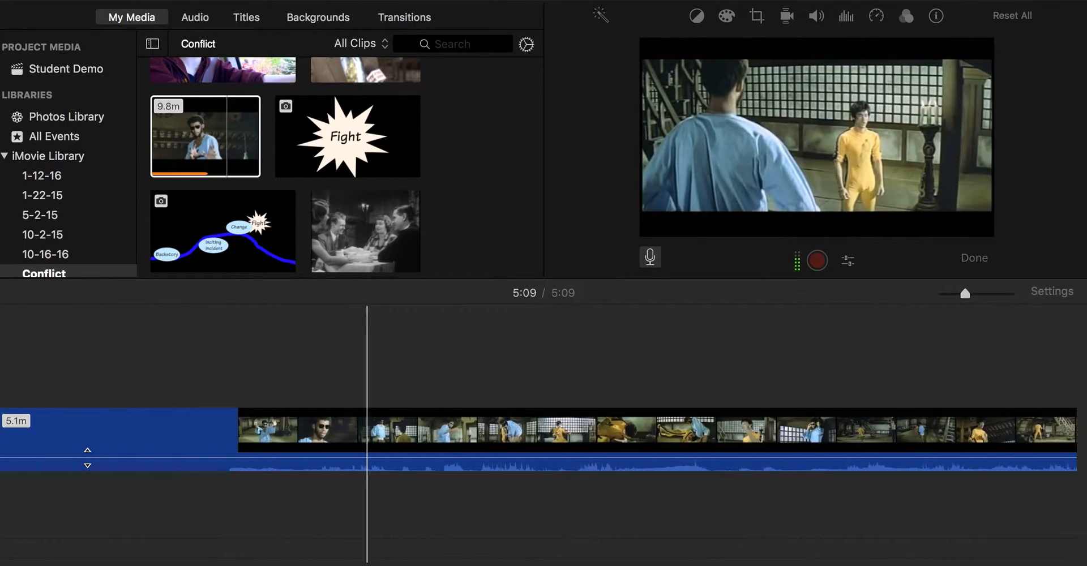
{"action": "scroll", "coordinate": [88, 458], "scroll_direction": "left", "scroll_amount": 14}
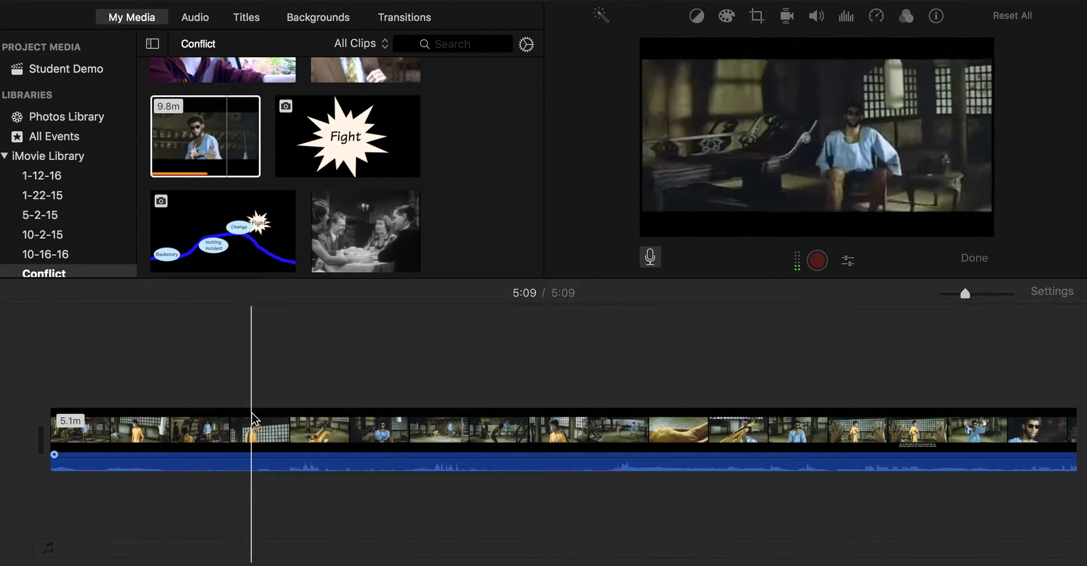
{"action": "left_click", "coordinate": [69, 421]}
{"action": "key", "text": "space"}
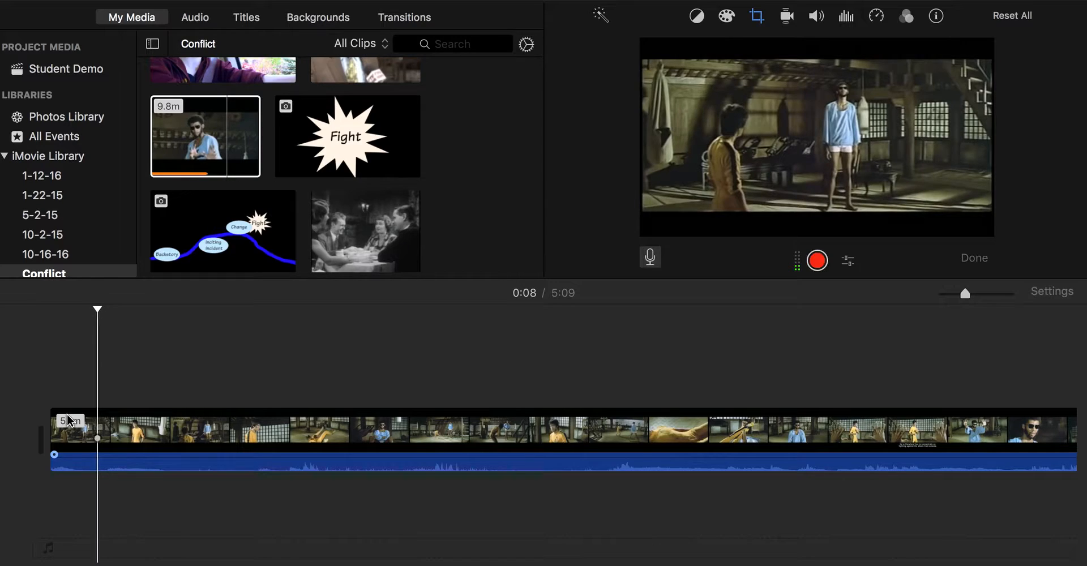
{"action": "left_click", "coordinate": [138, 437]}
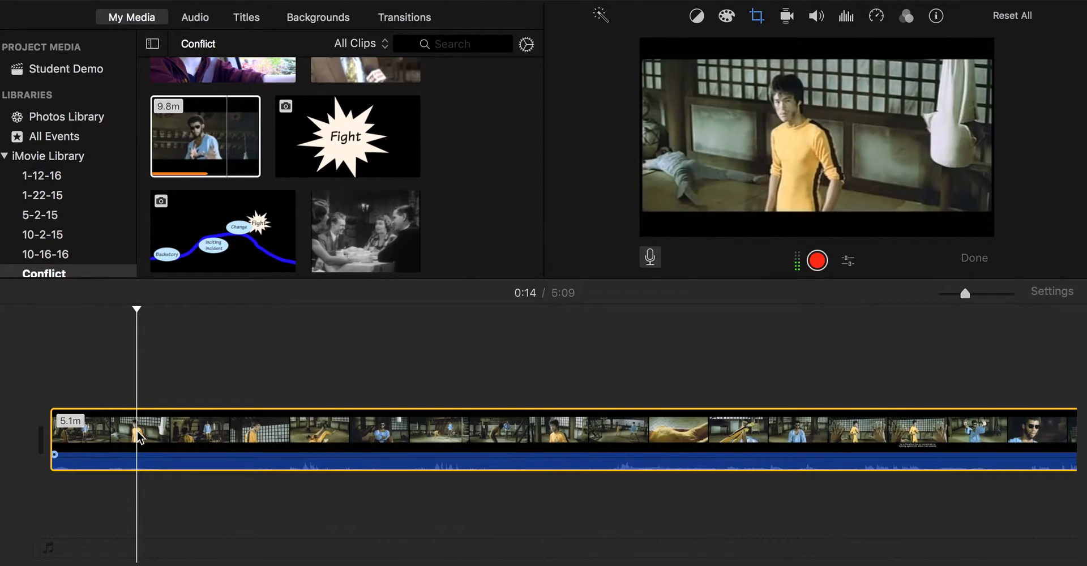
- Detach the fight clip's audio, test an offset, then slide it back to the start
{"action": "right_click", "coordinate": [139, 437]}
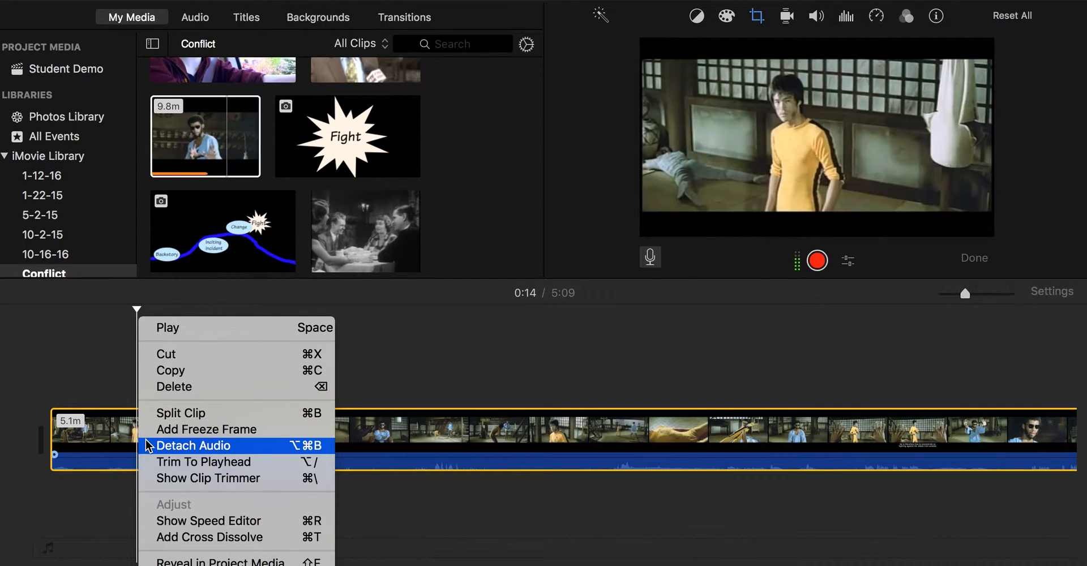
{"action": "left_click", "coordinate": [149, 446]}
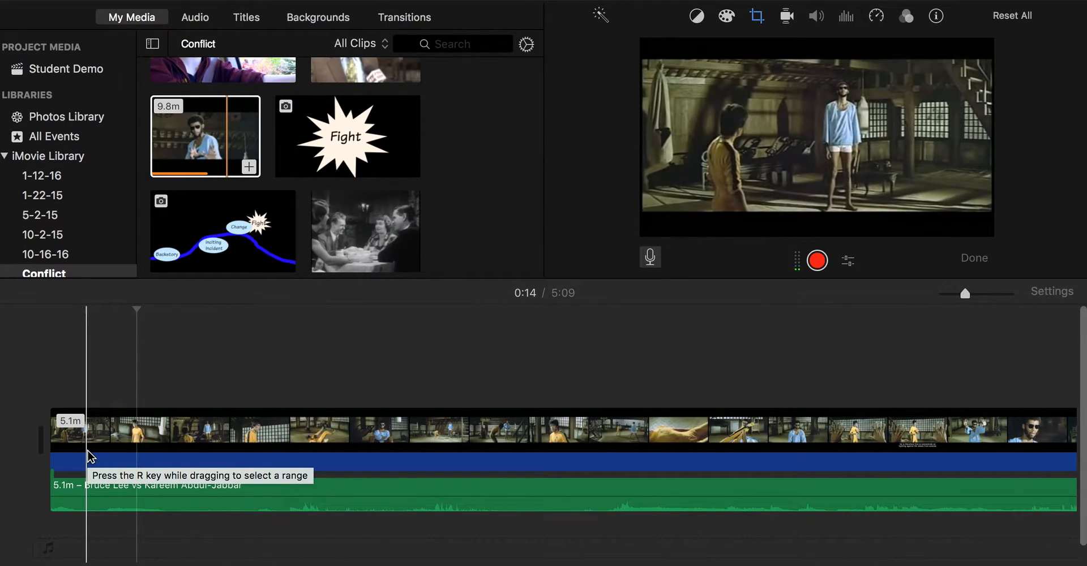
{"action": "left_click_drag", "start_coordinate": [92, 486], "coordinate": [142, 485]}
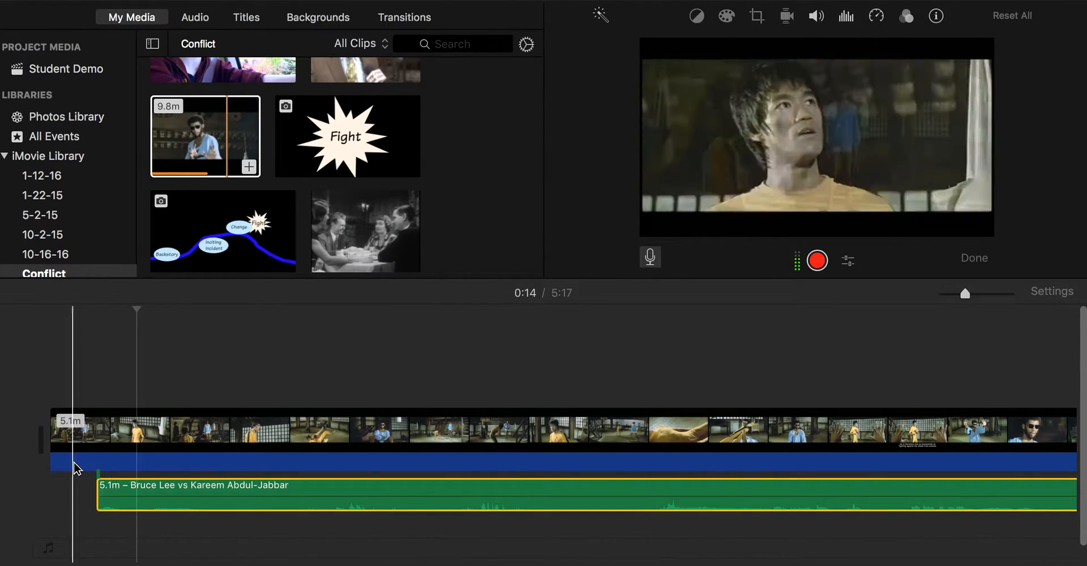
{"action": "key", "text": "space"}
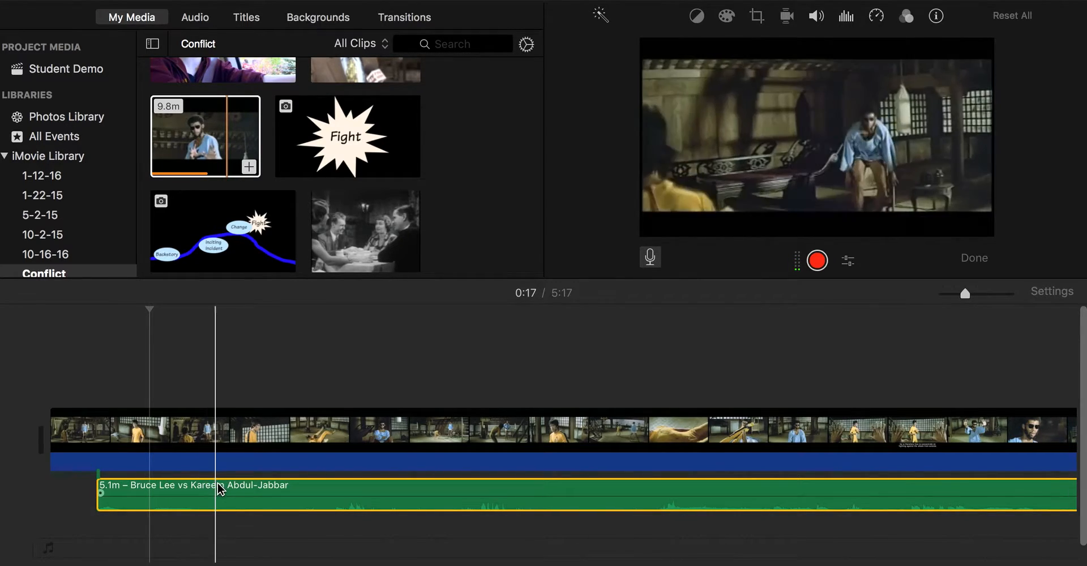
{"action": "left_click_drag", "start_coordinate": [206, 487], "coordinate": [175, 488]}
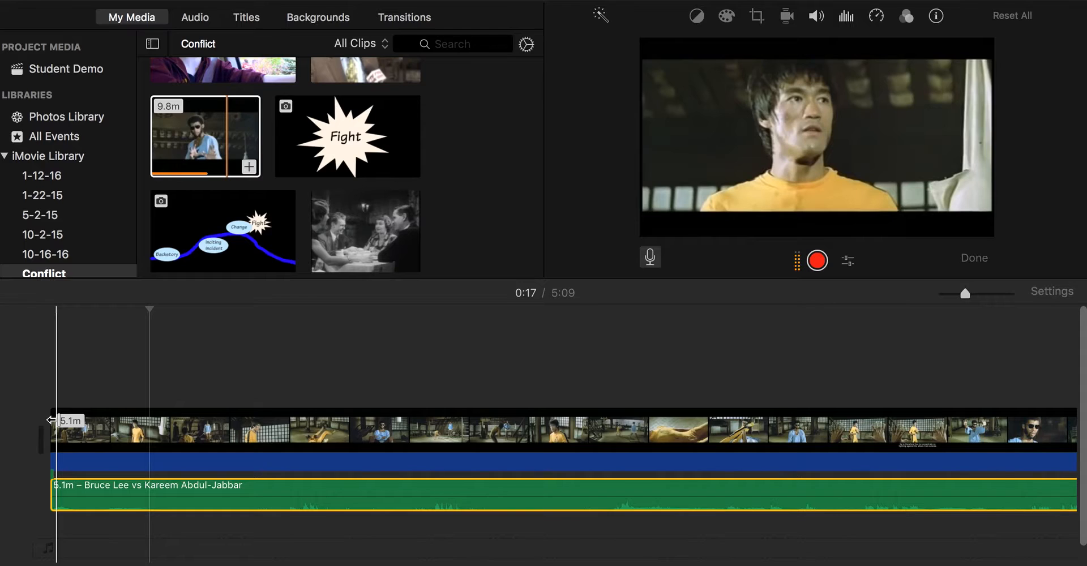
- Record an 11-second voiceover at the start of the fight clip
{"action": "left_click", "coordinate": [652, 260]}
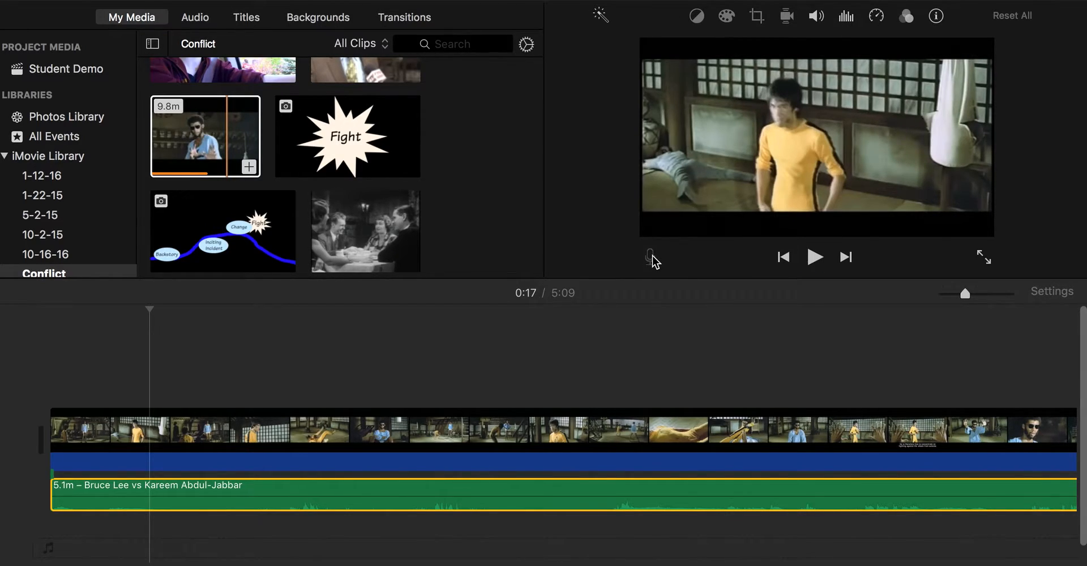
{"action": "left_click", "coordinate": [652, 258]}
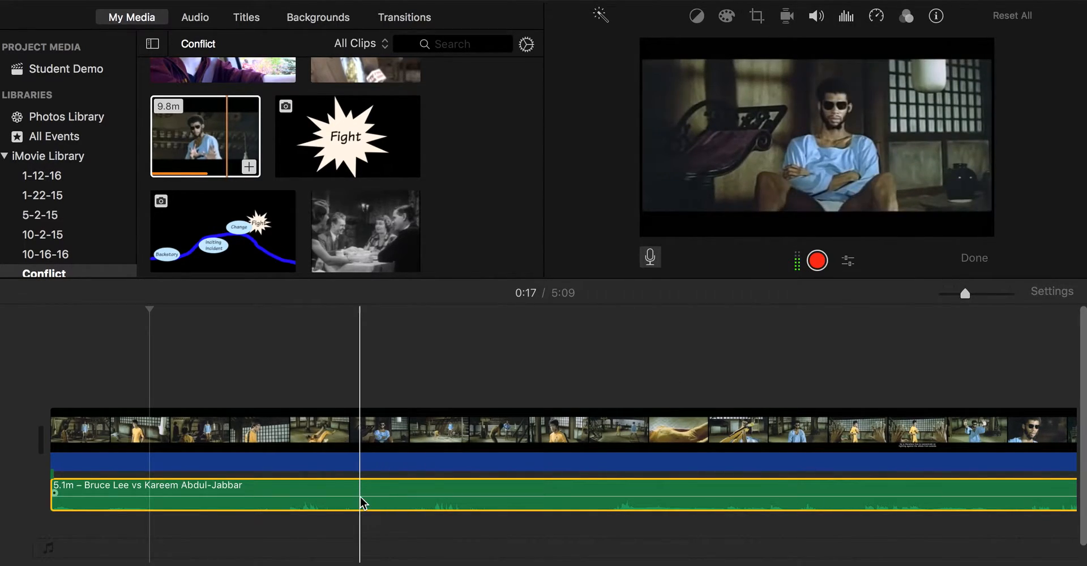
{"action": "left_click_drag", "start_coordinate": [440, 507], "coordinate": [696, 517]}
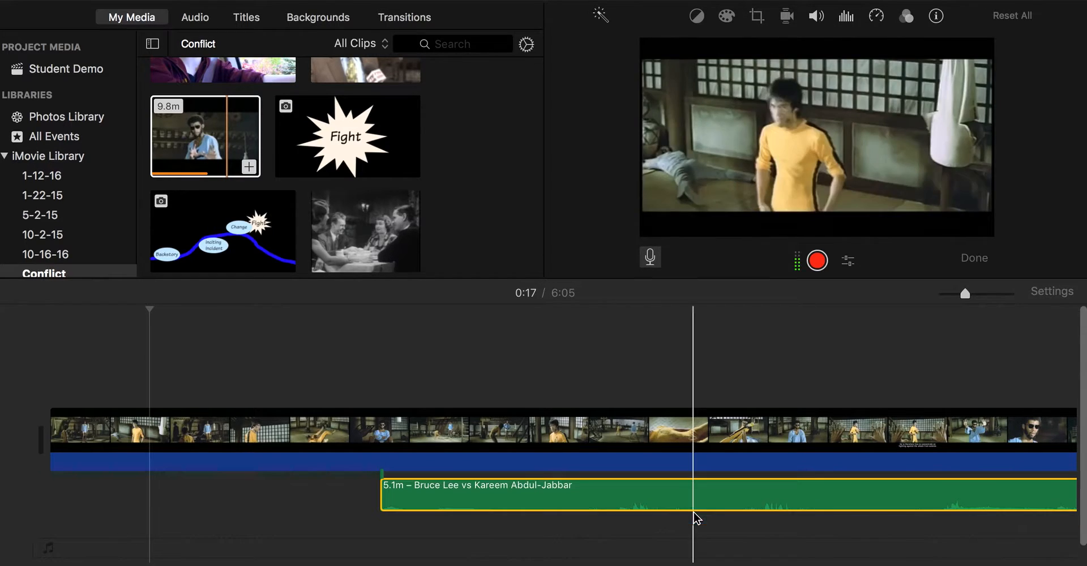
{"action": "left_click", "coordinate": [62, 453]}
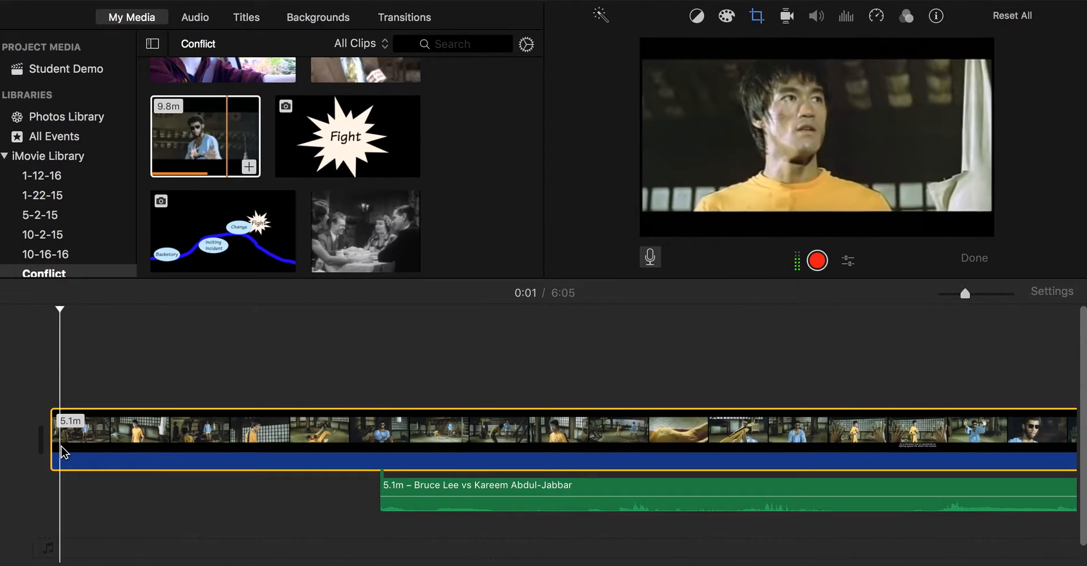
{"action": "left_click", "coordinate": [822, 261]}
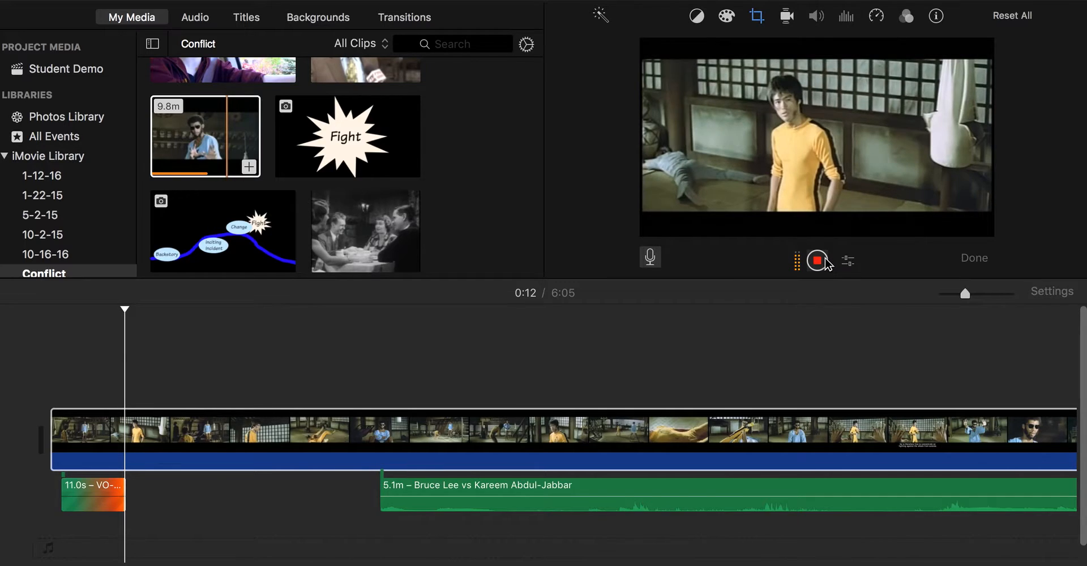
{"action": "left_click", "coordinate": [818, 260]}
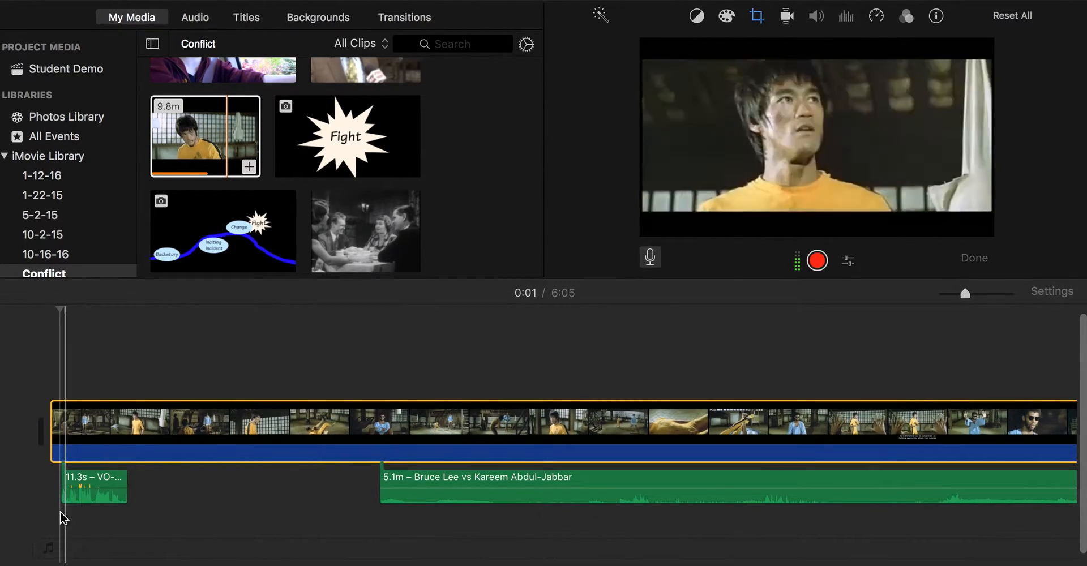
- Make the Bruce Lee vs Kareem Abdul-Jabbar audio background music with adjusted volume and a fade-in
{"action": "key", "text": "space"}
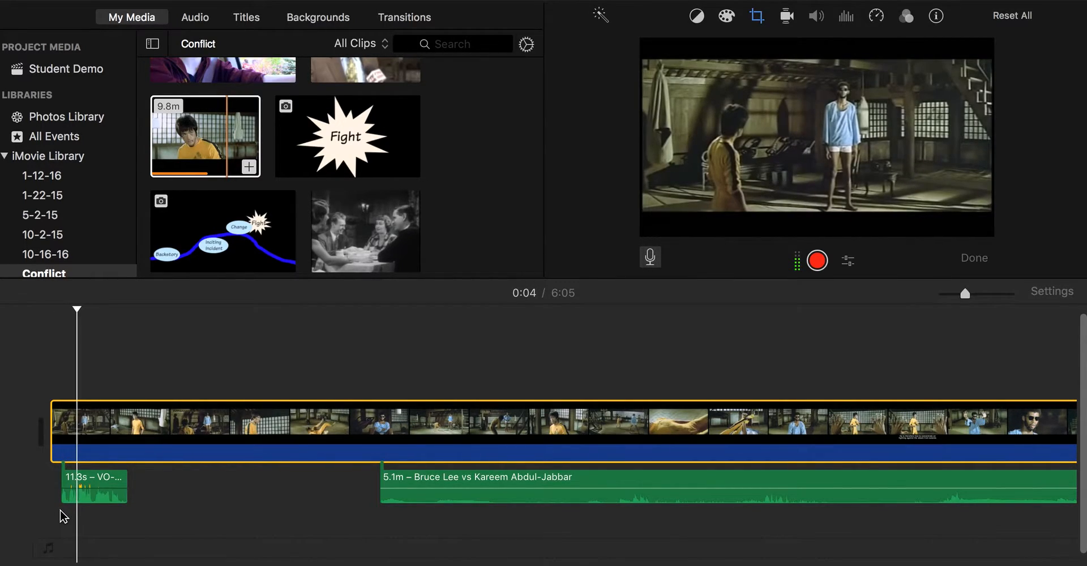
{"action": "left_click_drag", "start_coordinate": [424, 484], "coordinate": [99, 555]}
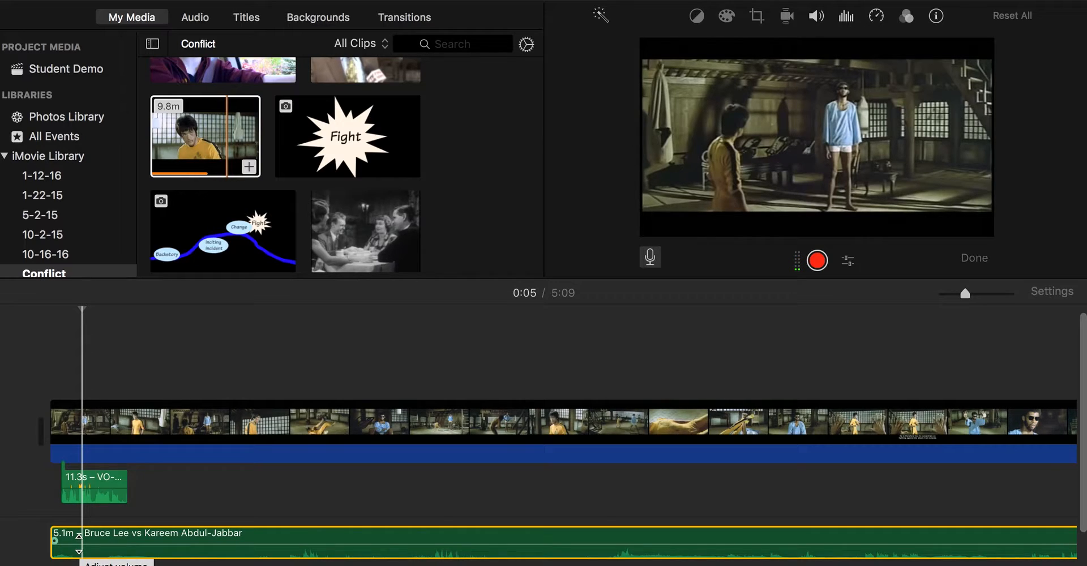
{"action": "mouse_move", "coordinate": [79, 535]}
{"action": "left_mouse_down"}
{"action": "mouse_move", "coordinate": [79, 558]}
{"action": "mouse_move", "coordinate": [80, 532]}
{"action": "left_mouse_up"}
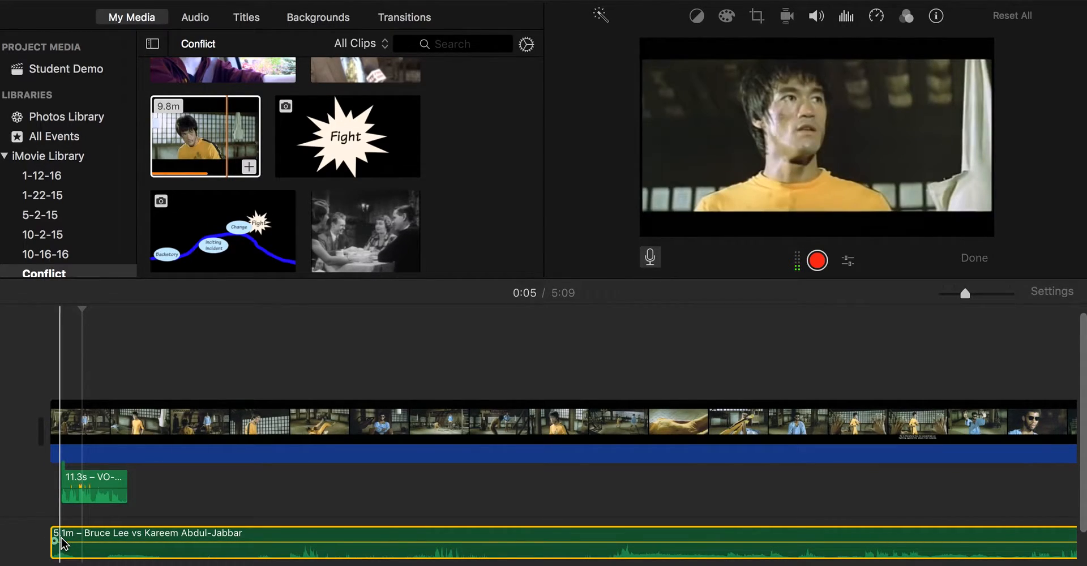
{"action": "left_click_drag", "start_coordinate": [54, 542], "coordinate": [138, 542]}
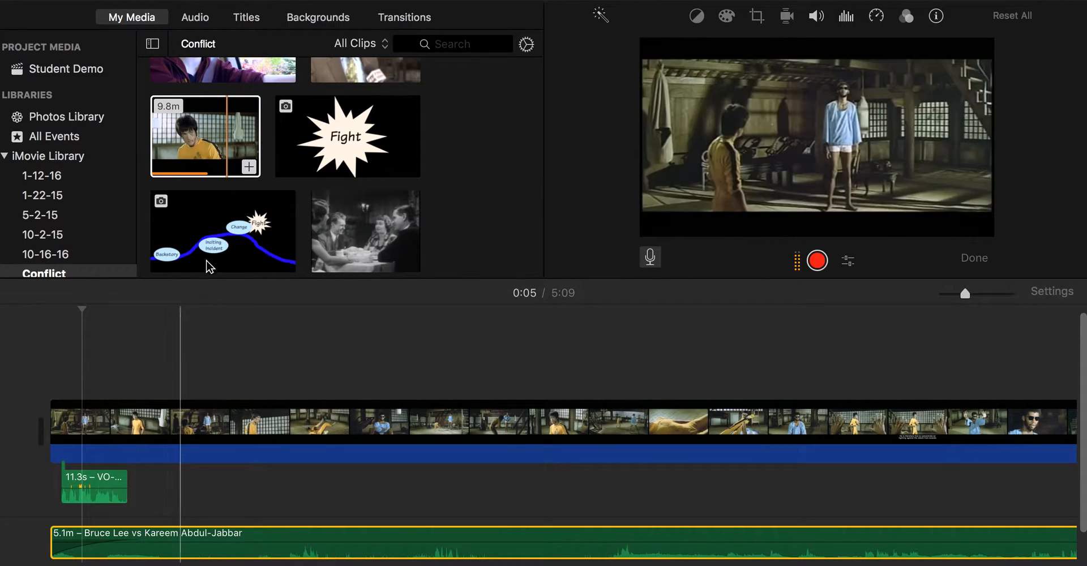
{"action": "left_click", "coordinate": [217, 293]}
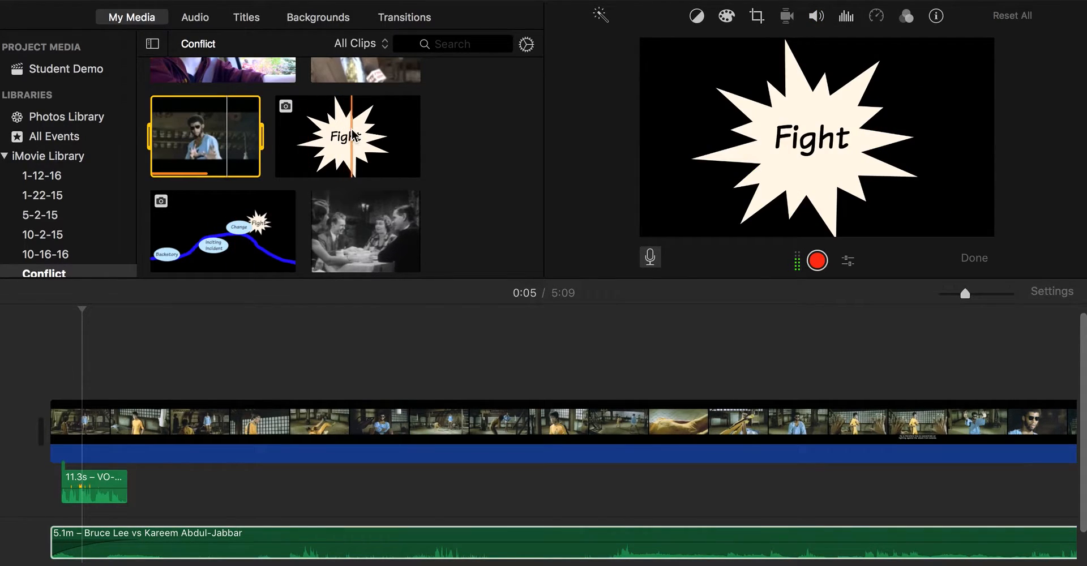
- Place the Fight image as a cutaway above the start of the fight clip
{"action": "left_click_drag", "start_coordinate": [352, 134], "coordinate": [144, 258]}
{"action": "left_click_drag", "start_coordinate": [113, 303], "coordinate": [55, 340]}
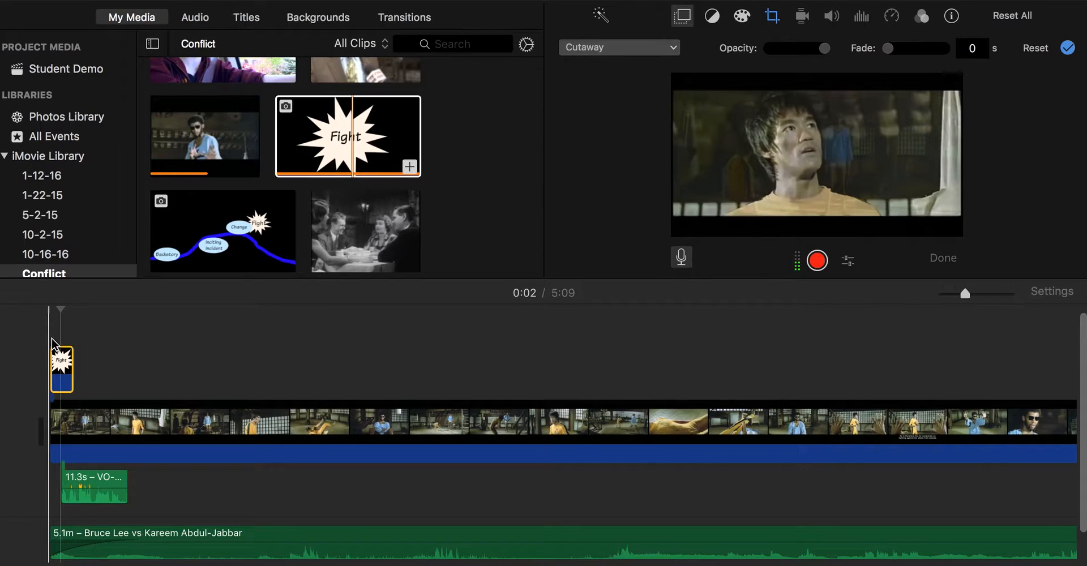
{"action": "key", "text": "space"}
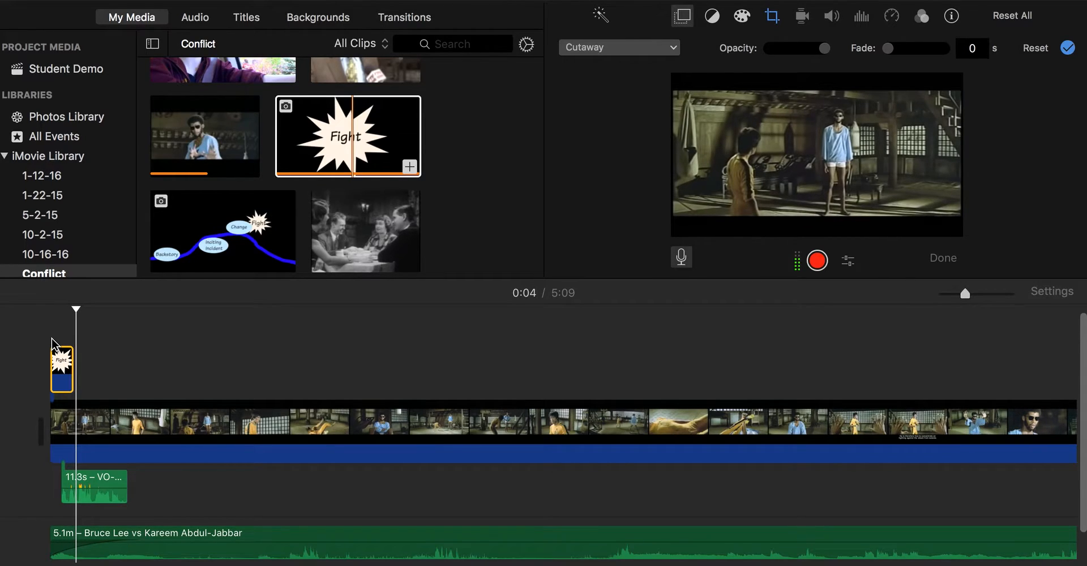
- Lower the voiceover clip's volume
{"action": "left_click", "coordinate": [87, 486]}
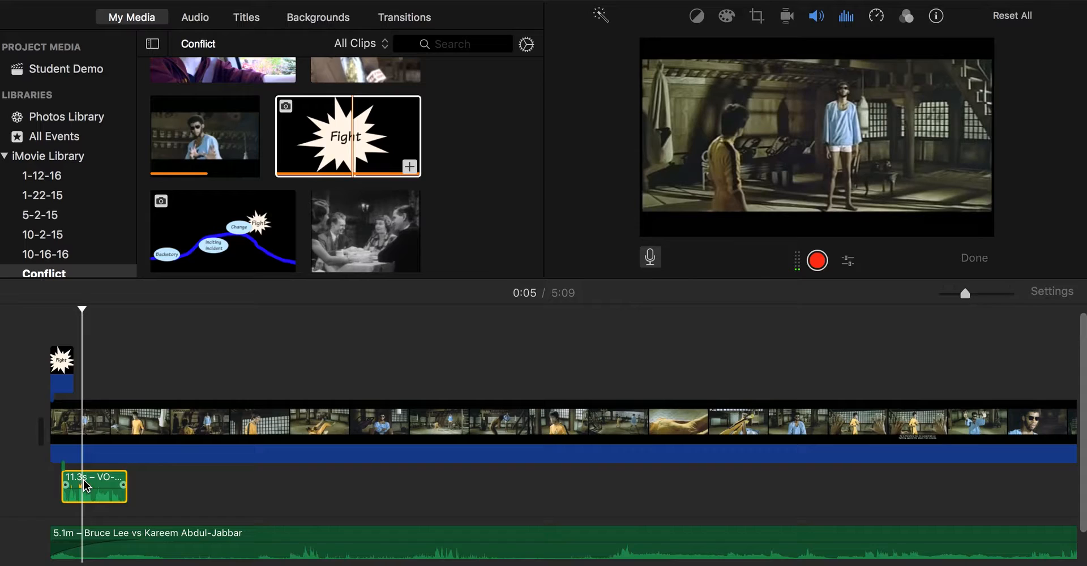
{"action": "right_click", "coordinate": [86, 486]}
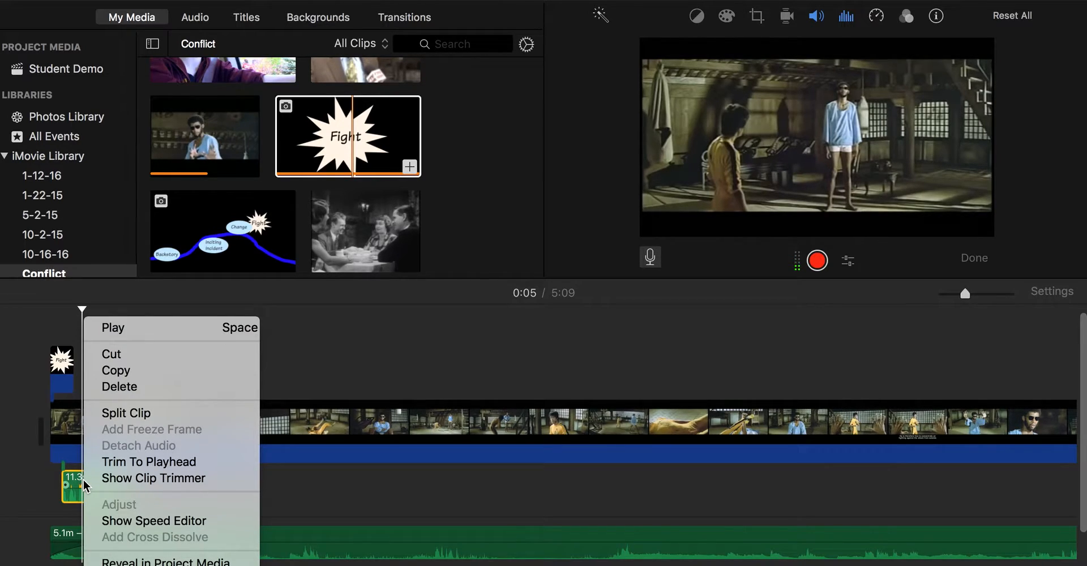
{"action": "left_click", "coordinate": [49, 481]}
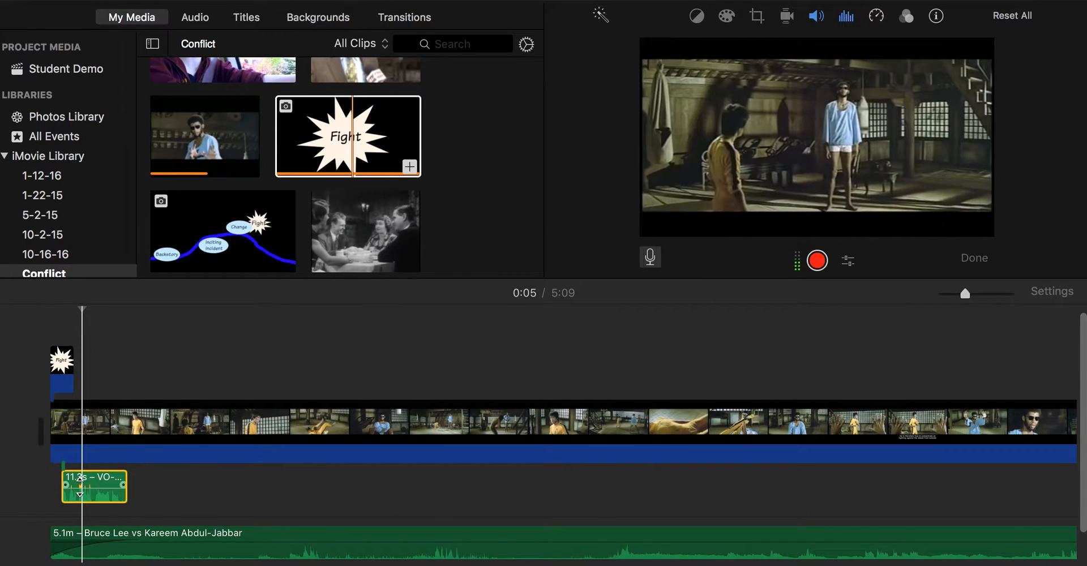
{"action": "left_click_drag", "start_coordinate": [79, 482], "coordinate": [80, 501]}
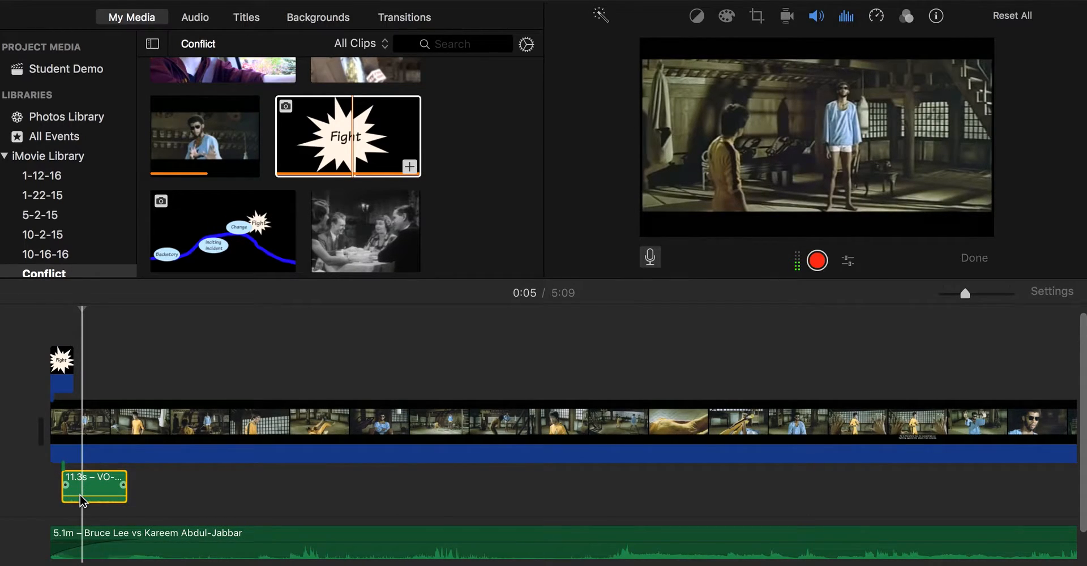
{"action": "left_click", "coordinate": [67, 368]}
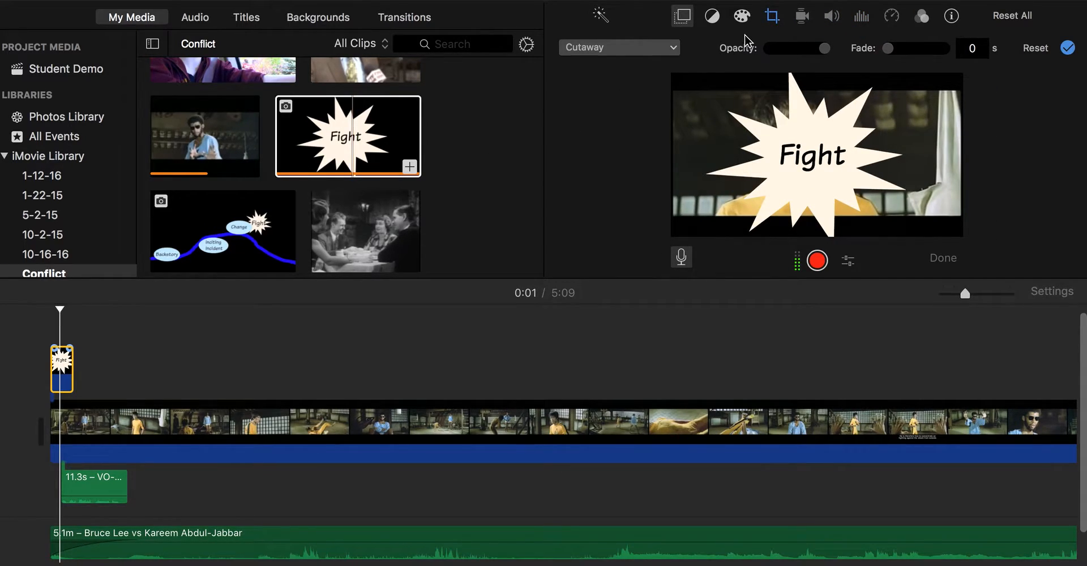
- Give the Fight cutaway a Ken Burns move from a small lower-left frame to the starburst
{"action": "left_click", "coordinate": [772, 17]}
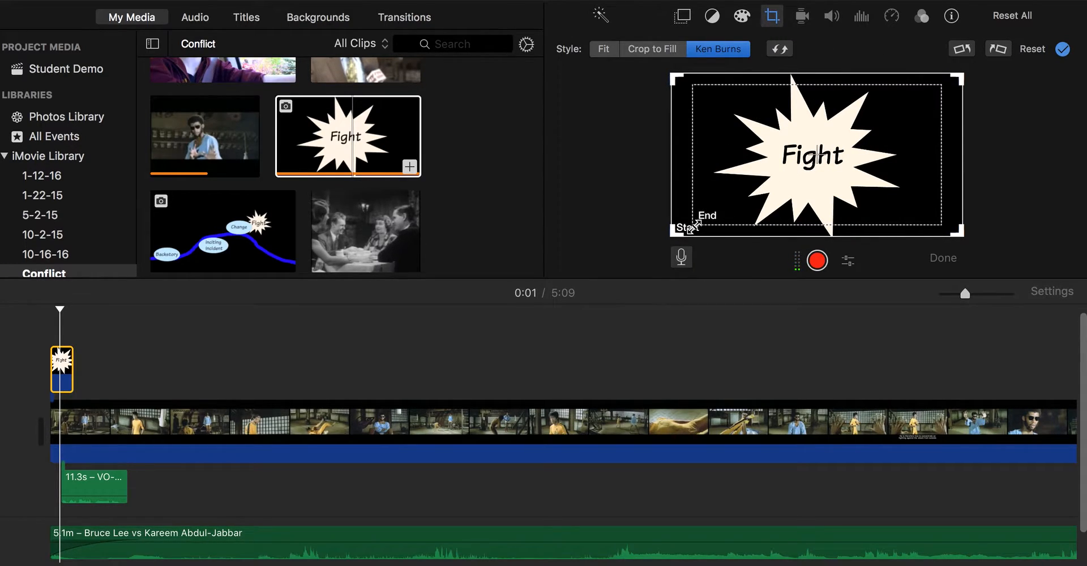
{"action": "left_click_drag", "start_coordinate": [691, 227], "coordinate": [754, 203]}
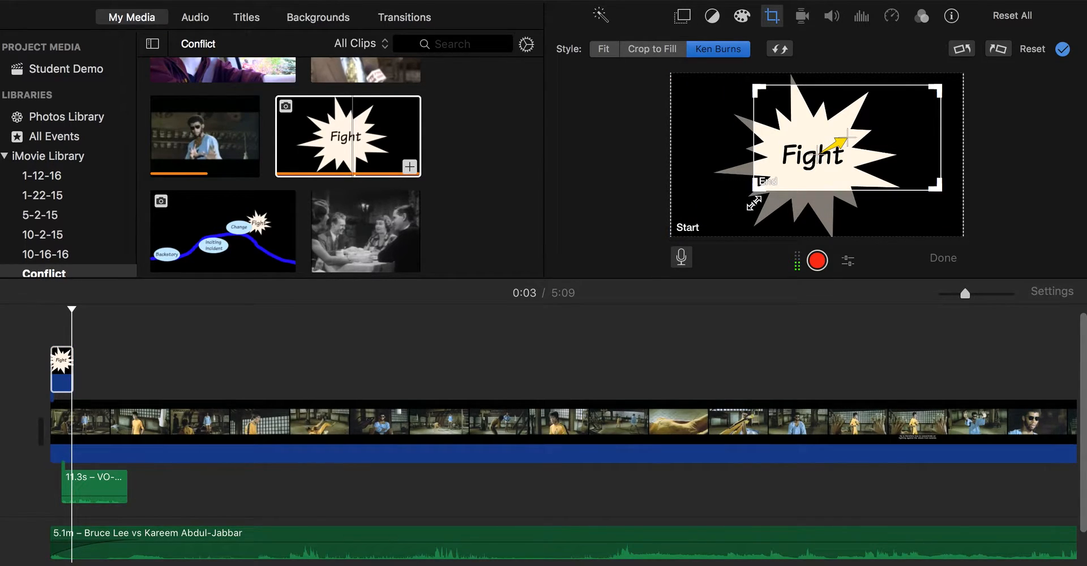
{"action": "left_click_drag", "start_coordinate": [940, 95], "coordinate": [910, 111]}
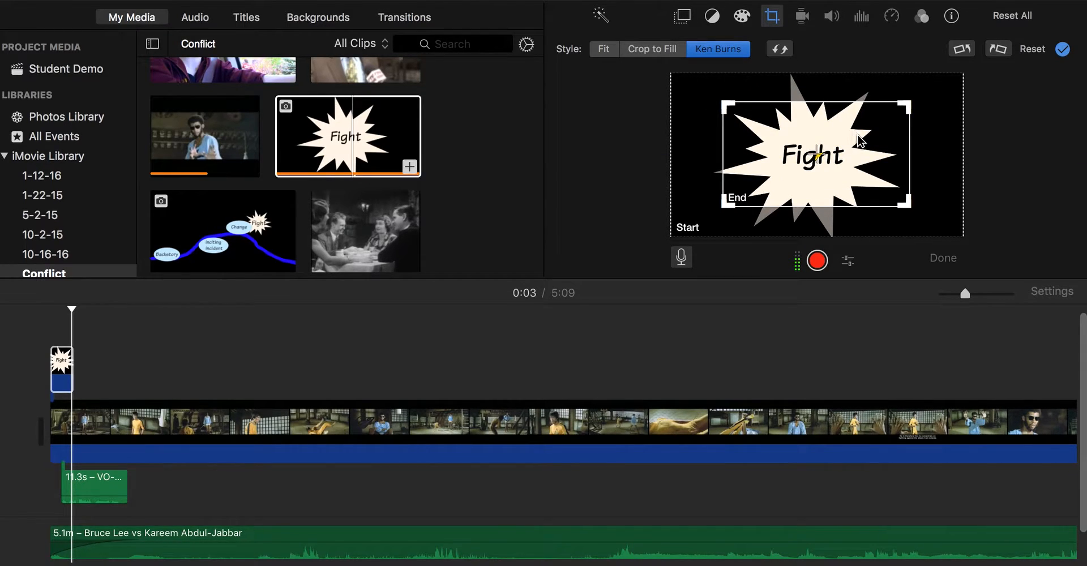
{"action": "left_click", "coordinate": [955, 120]}
{"action": "left_click_drag", "start_coordinate": [958, 79], "coordinate": [771, 183]}
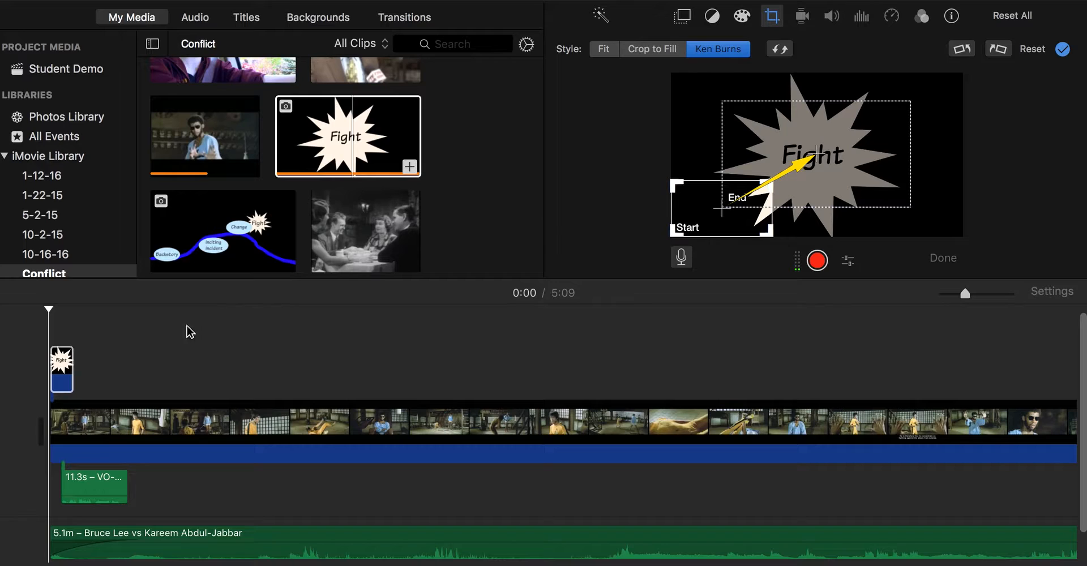
{"action": "left_click", "coordinate": [84, 323]}
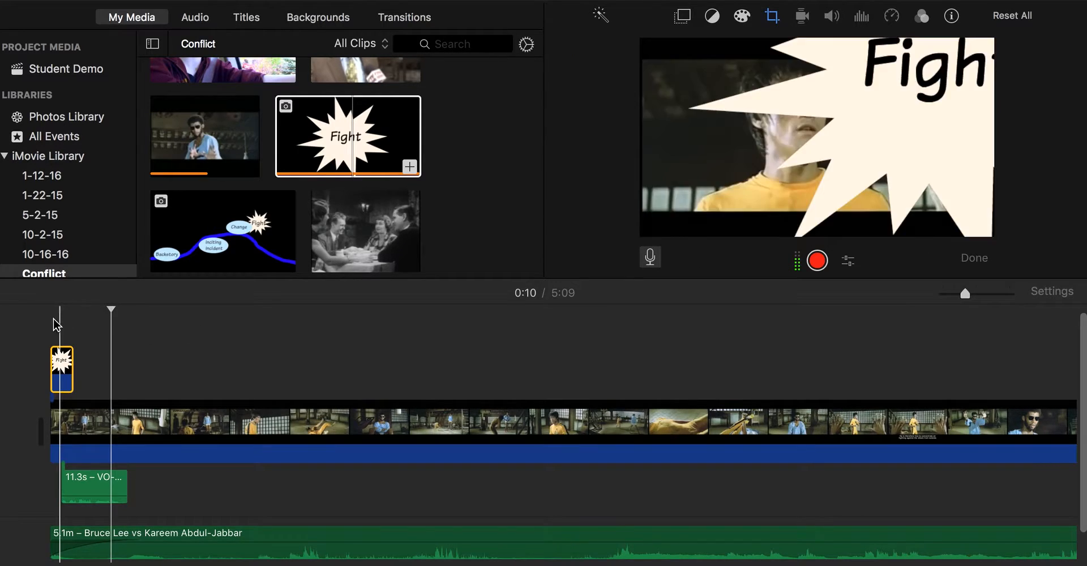
{"action": "key", "text": "space"}
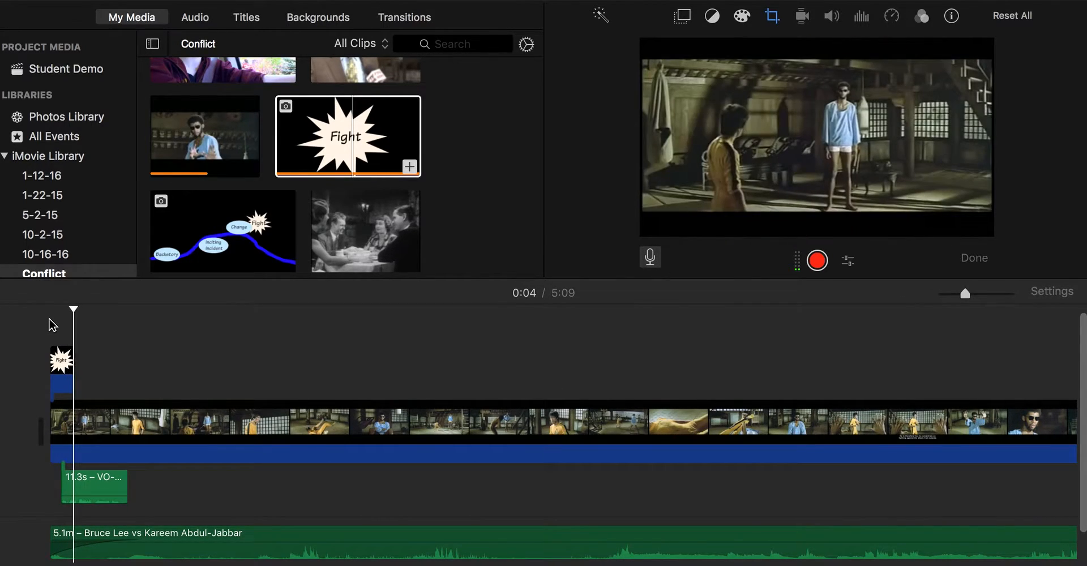
{"action": "key", "text": "space"}
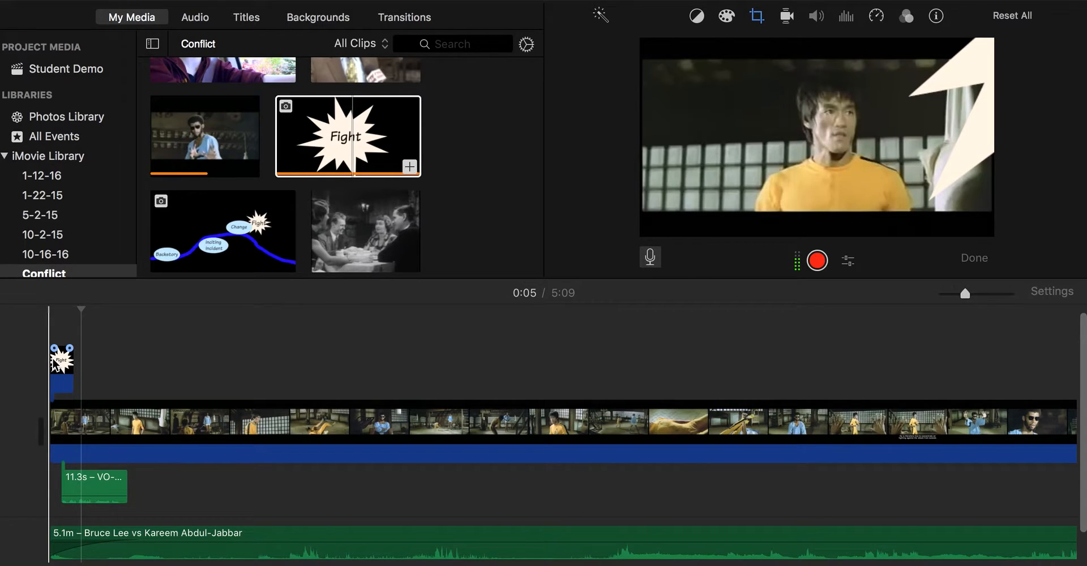
- Add the plot diagram as a ~15-second cutaway panning from Backstory to Change and Fight
{"action": "left_click_drag", "start_coordinate": [206, 233], "coordinate": [125, 371]}
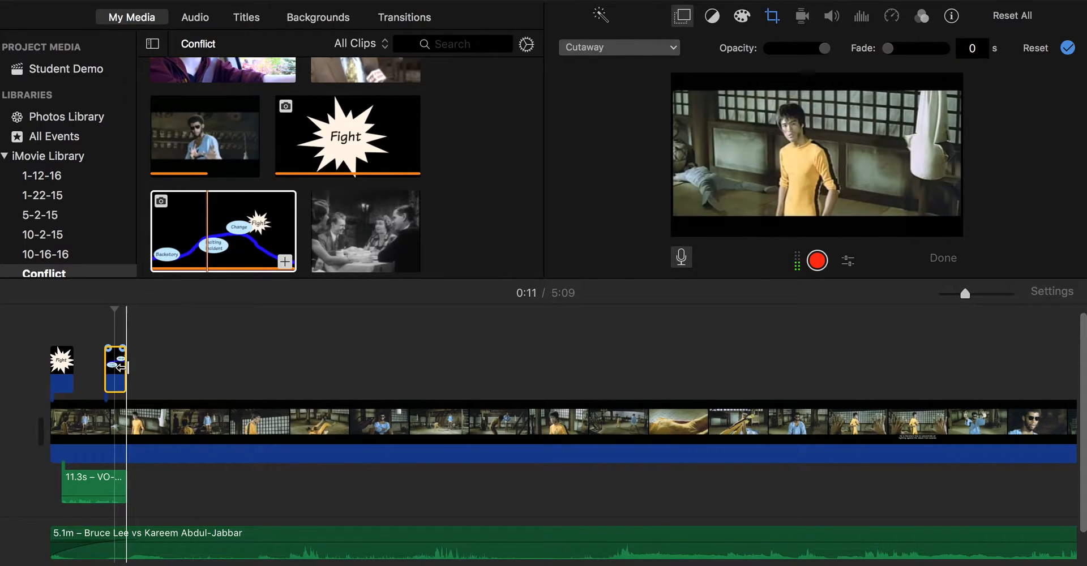
{"action": "left_click_drag", "start_coordinate": [120, 367], "coordinate": [192, 369]}
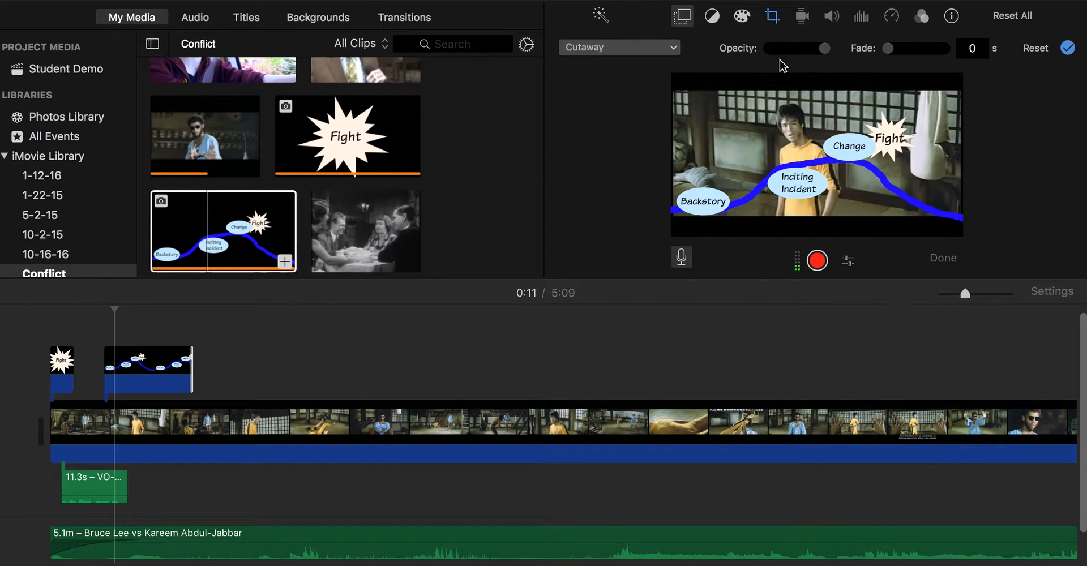
{"action": "left_click", "coordinate": [772, 17]}
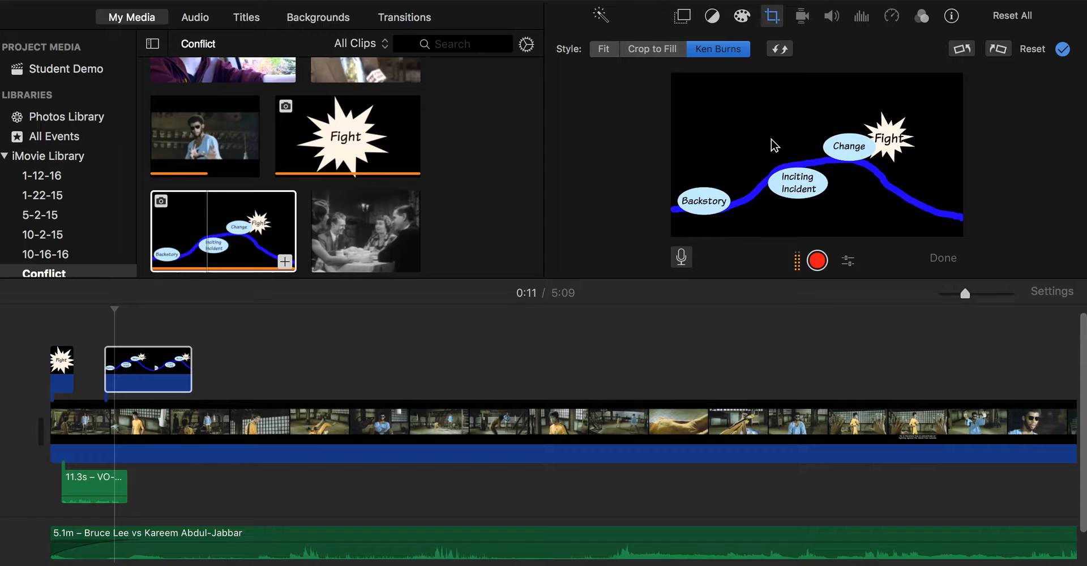
{"action": "left_click", "coordinate": [722, 52]}
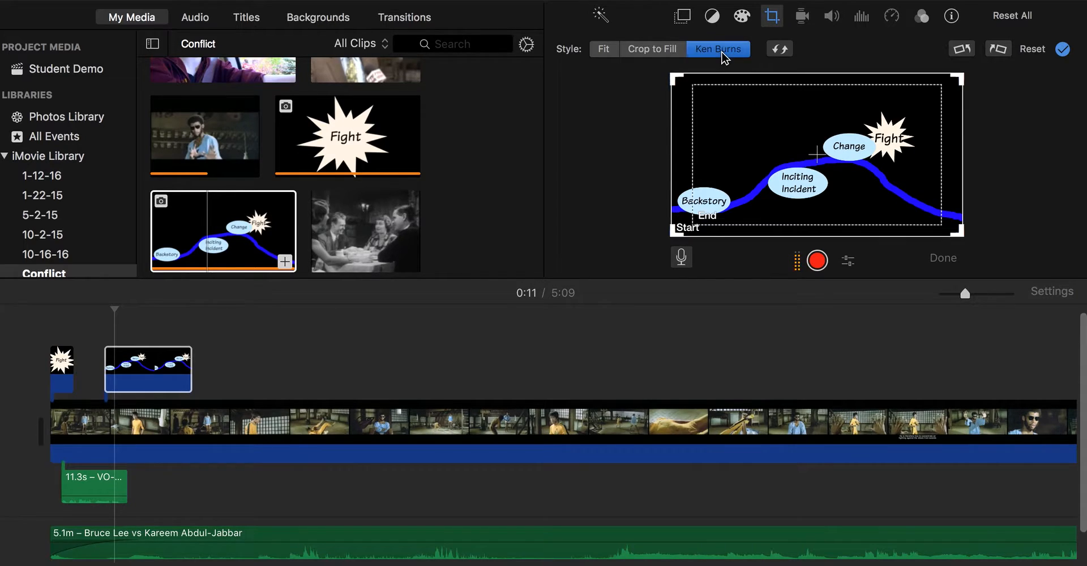
{"action": "left_click_drag", "start_coordinate": [693, 221], "coordinate": [819, 195]}
{"action": "left_click", "coordinate": [770, 187]}
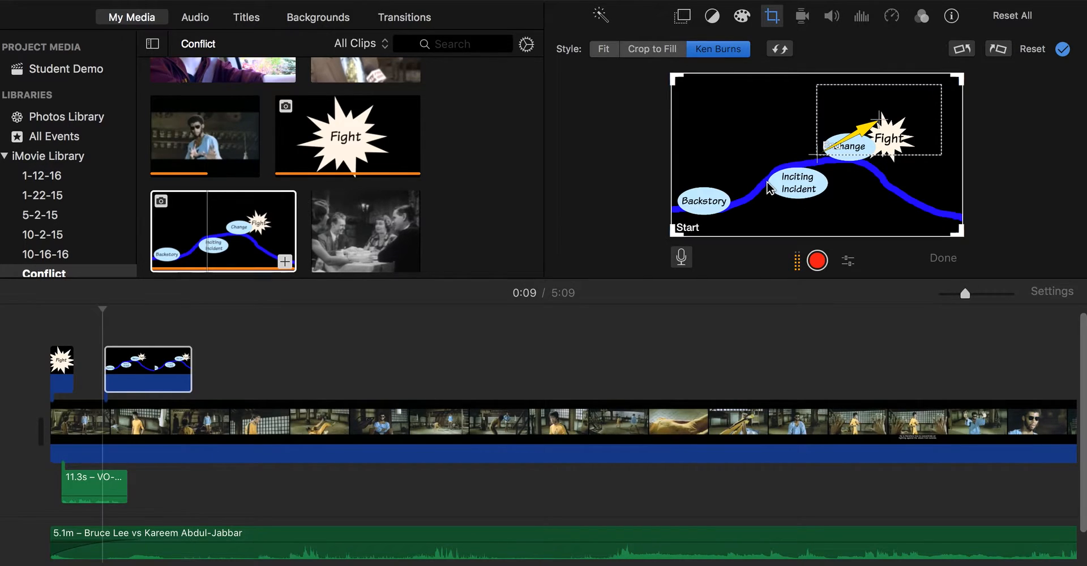
{"action": "left_click_drag", "start_coordinate": [960, 77], "coordinate": [770, 169]}
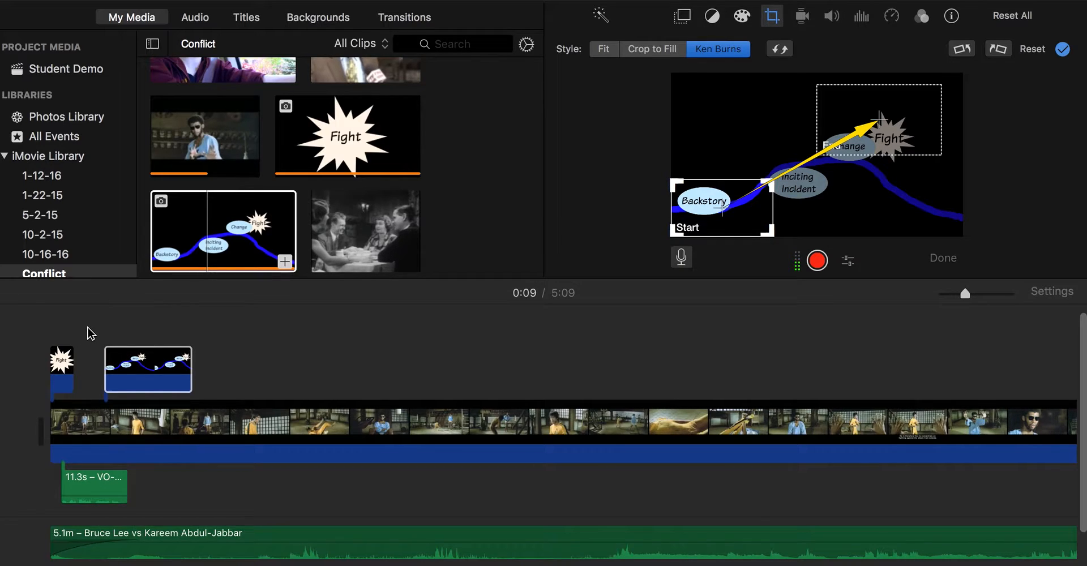
{"action": "left_click", "coordinate": [110, 331]}
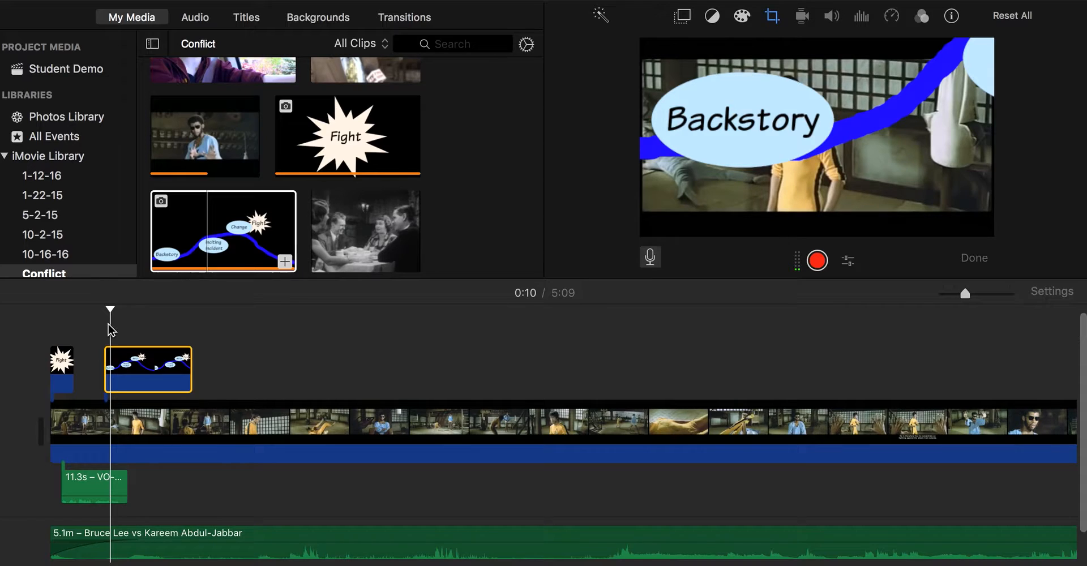
{"action": "key", "text": "space"}
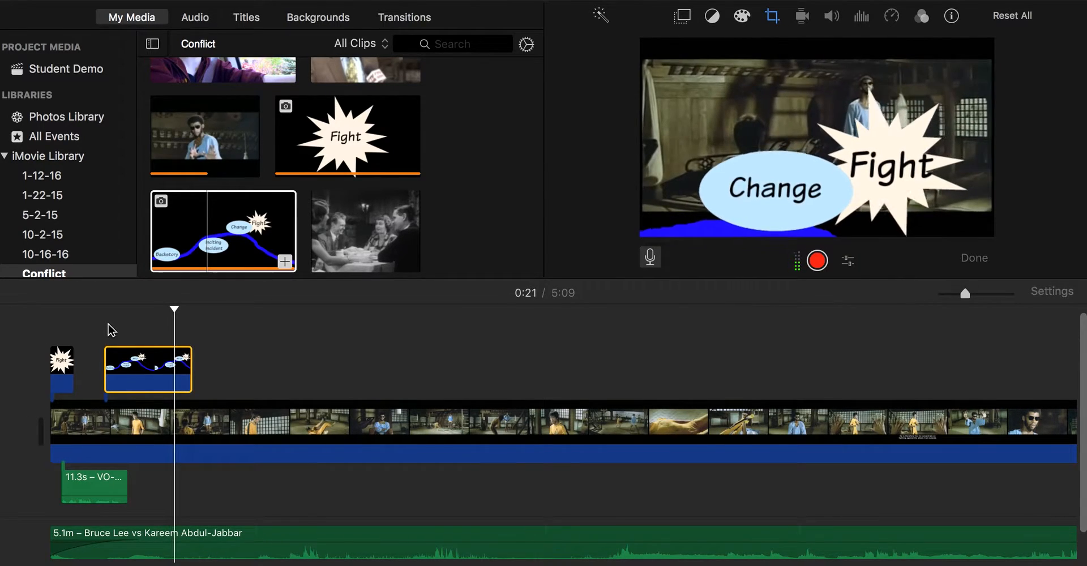
{"action": "key", "text": "space"}
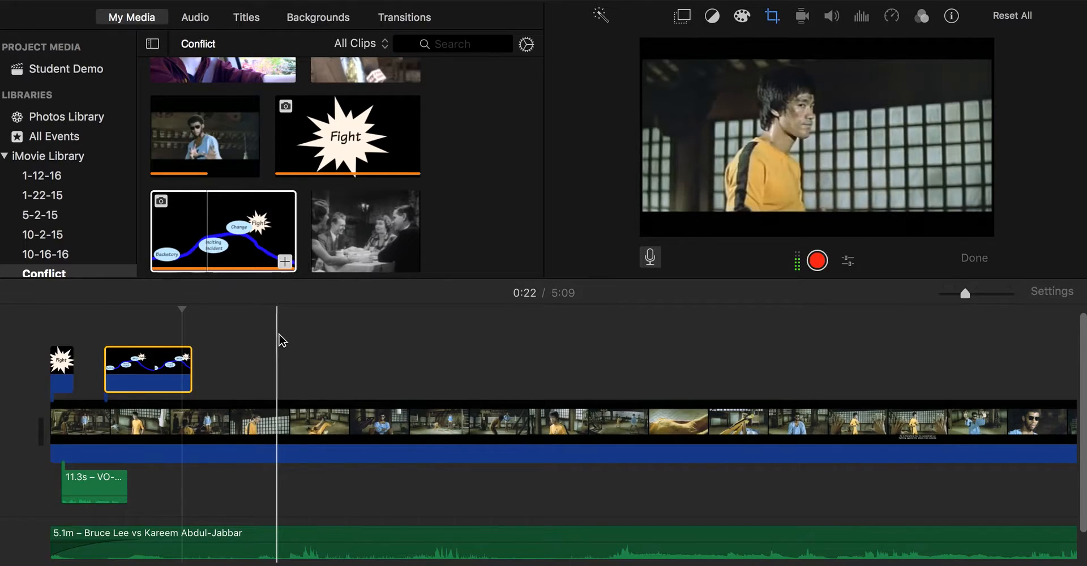
- Add a Soft Bar - White title with the fighter's name, lengthened to 10.4 seconds
{"action": "left_click", "coordinate": [246, 19]}
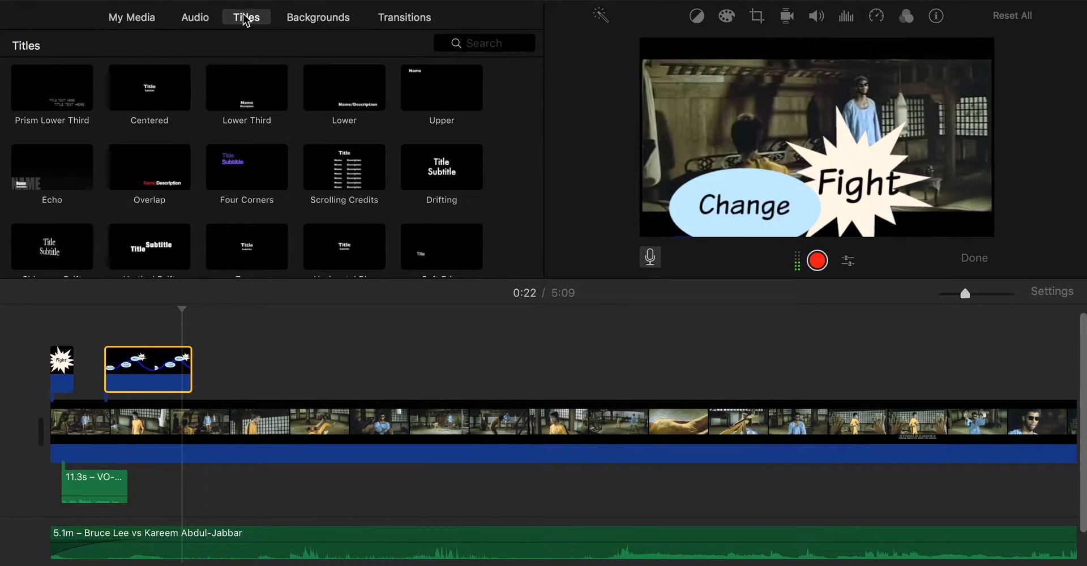
{"action": "left_click", "coordinate": [244, 158]}
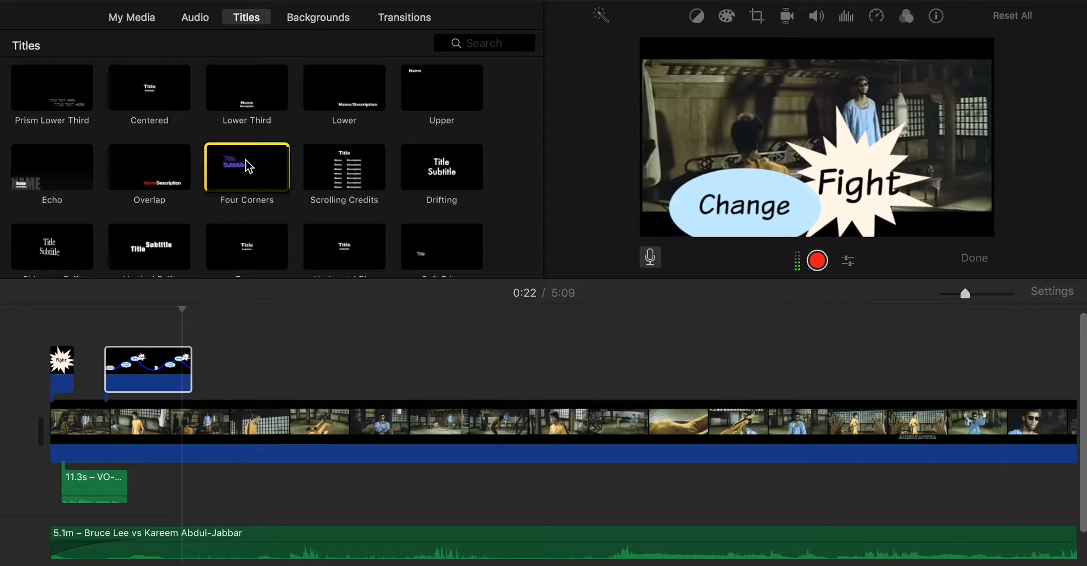
{"action": "scroll", "coordinate": [245, 161], "scroll_direction": "down", "scroll_amount": 10}
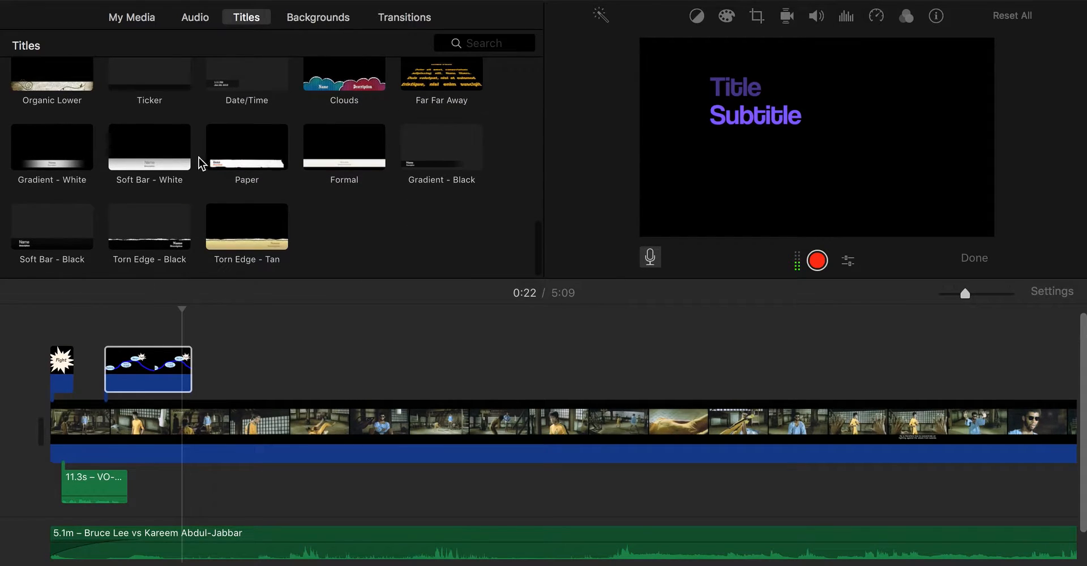
{"action": "left_click", "coordinate": [154, 162]}
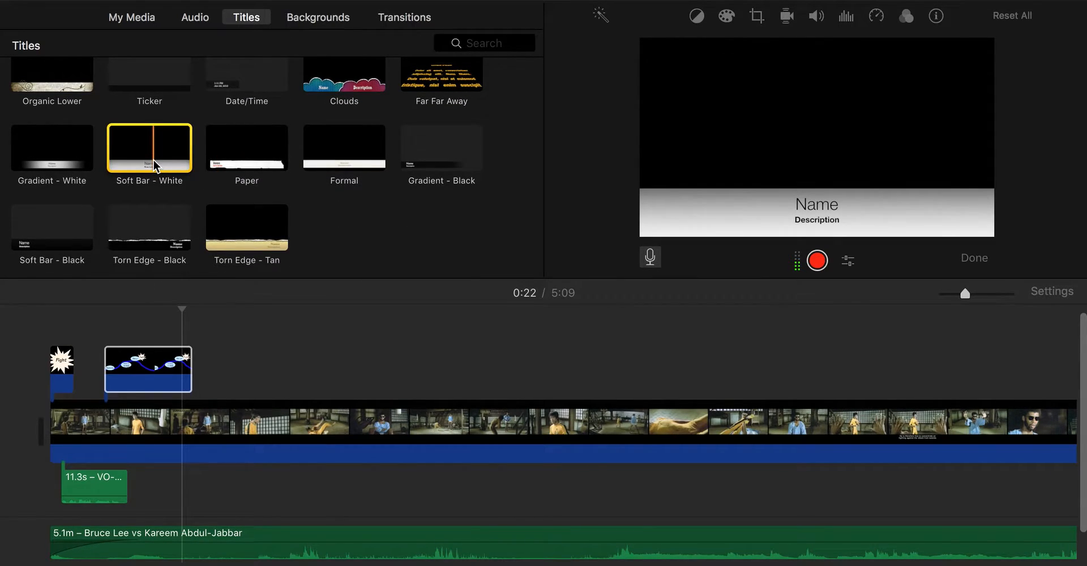
{"action": "left_click_drag", "start_coordinate": [154, 161], "coordinate": [240, 366]}
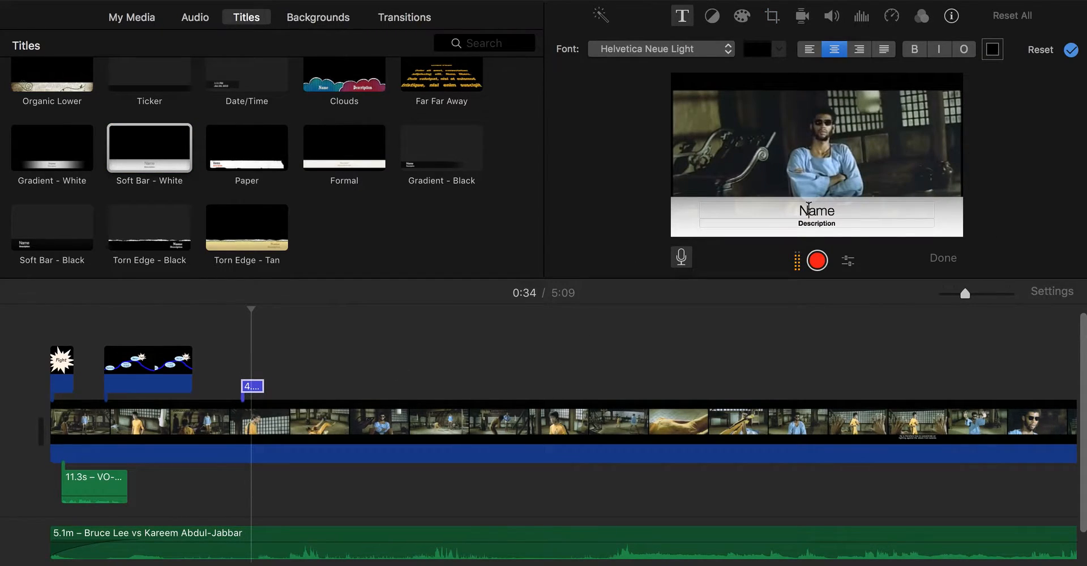
{"action": "left_click_drag", "start_coordinate": [841, 211], "coordinate": [793, 211]}
{"action": "type", "text": "Kareem Abdul Jabbar"}
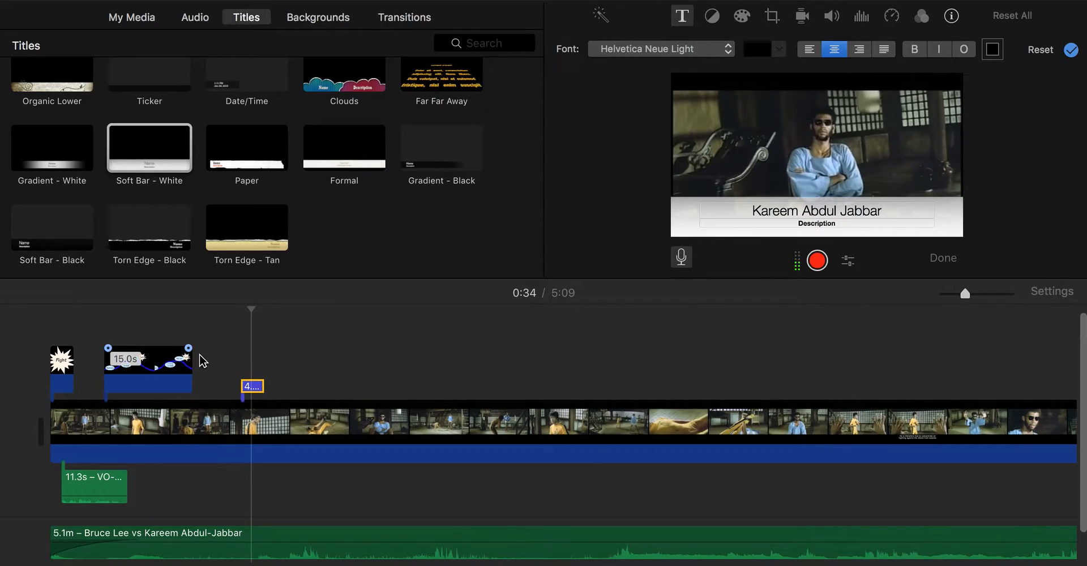
{"action": "left_click_drag", "start_coordinate": [262, 390], "coordinate": [301, 389]}
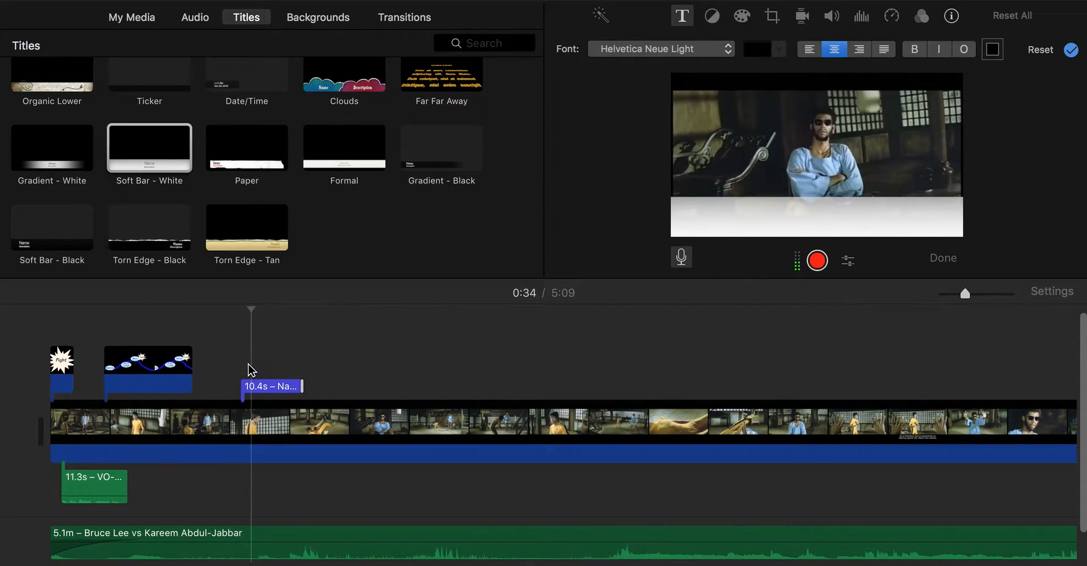
{"action": "key", "text": "space"}
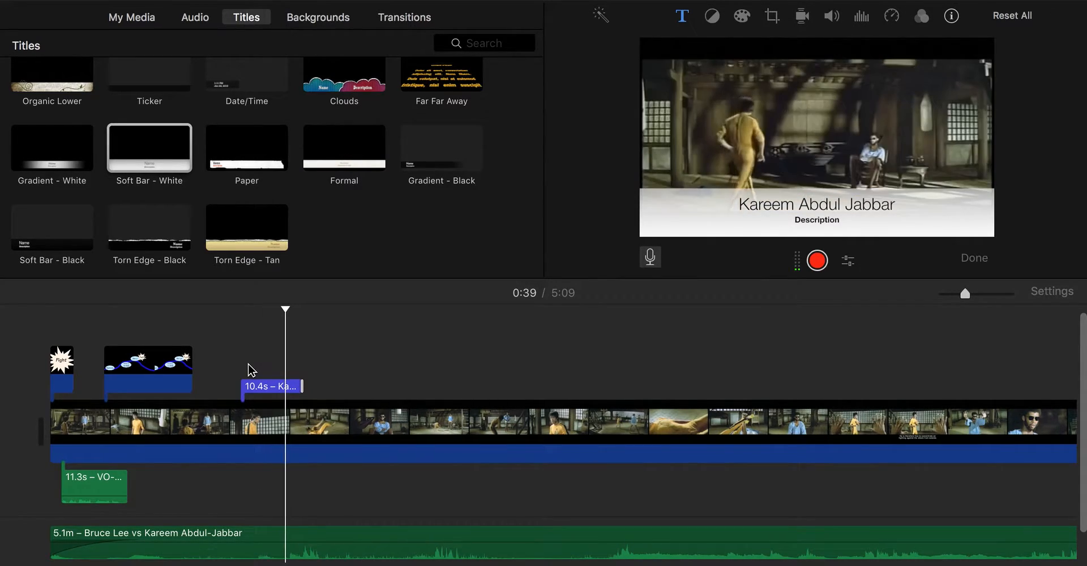
- Split the fight clip at 1:03 into two pieces
{"action": "left_click", "coordinate": [400, 21]}
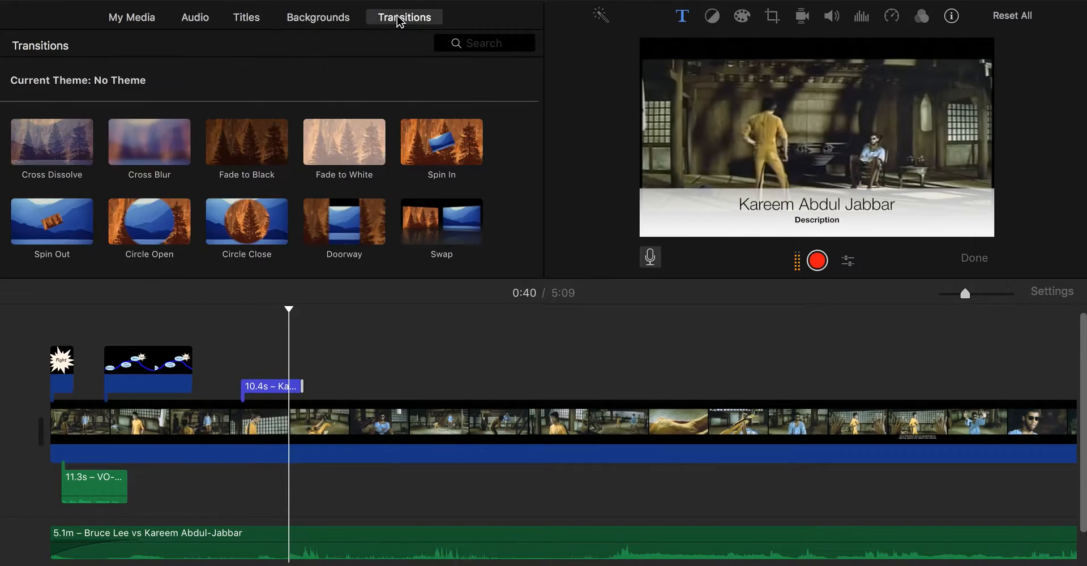
{"action": "left_click", "coordinate": [429, 422]}
{"action": "right_click", "coordinate": [428, 422]}
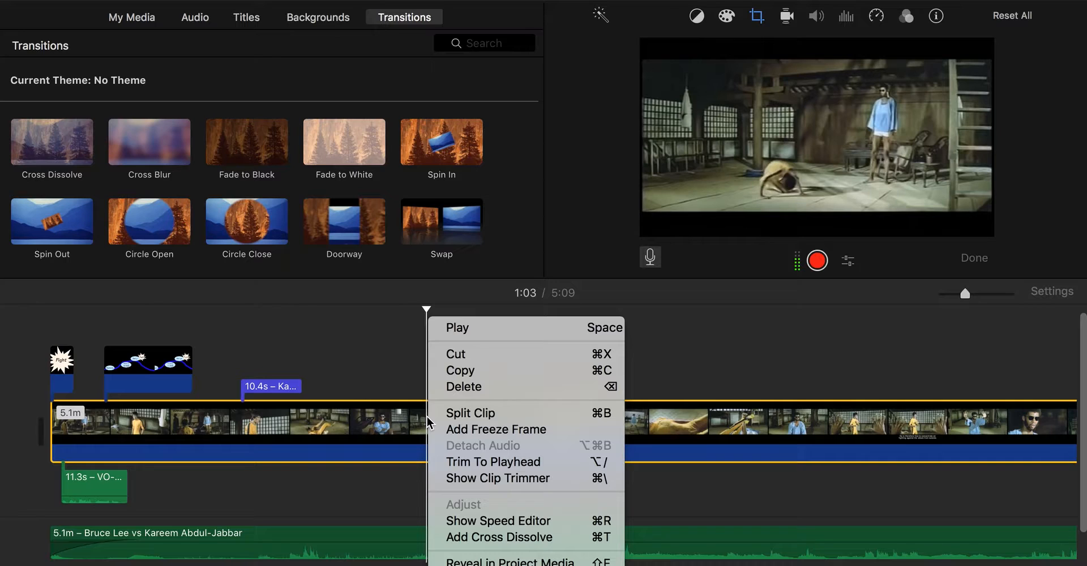
{"action": "left_click", "coordinate": [434, 416]}
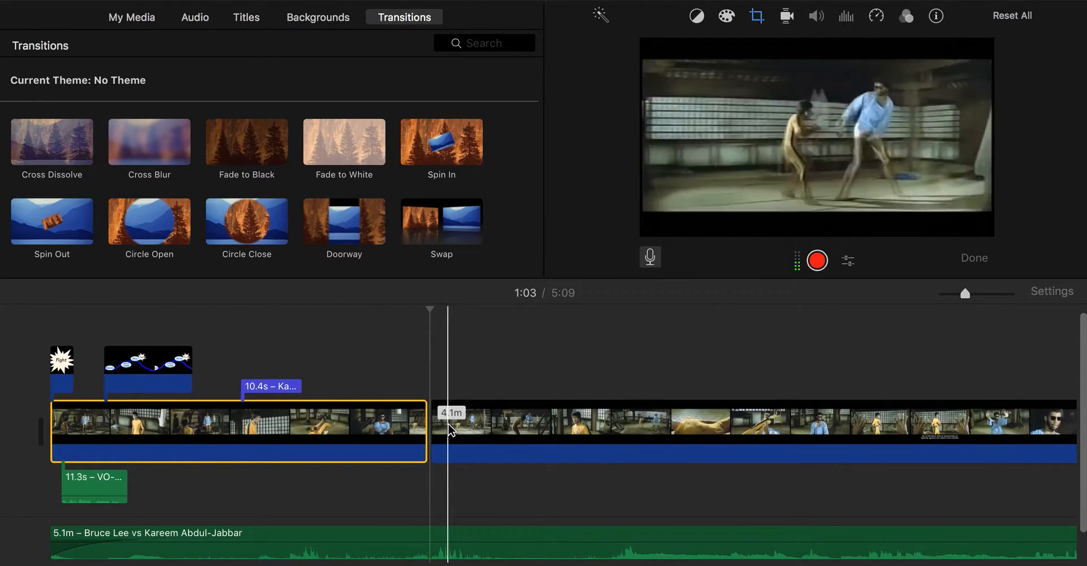
{"action": "left_click", "coordinate": [478, 336]}
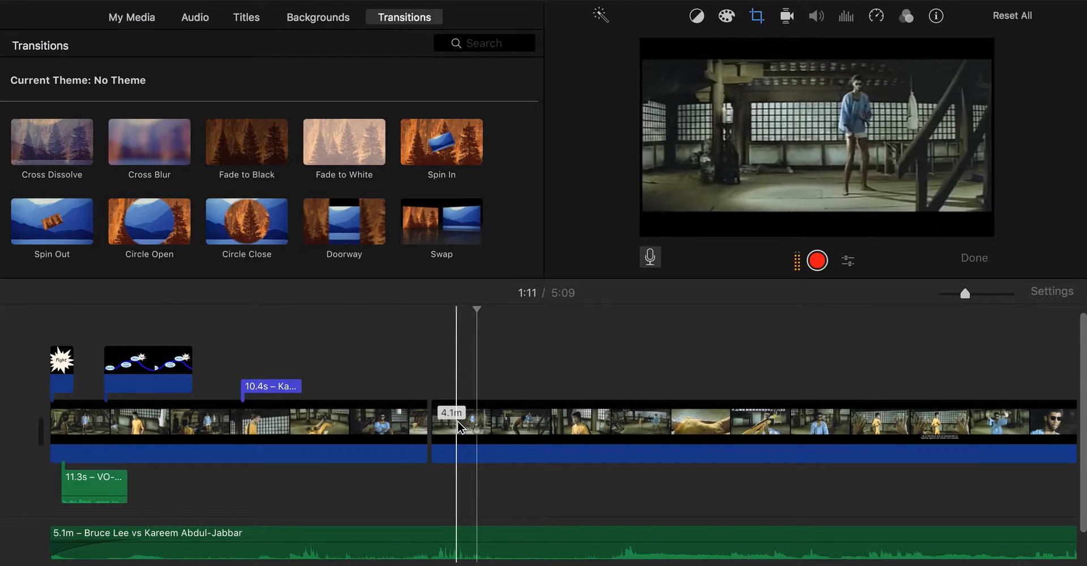
{"action": "left_click_drag", "start_coordinate": [449, 425], "coordinate": [487, 423]}
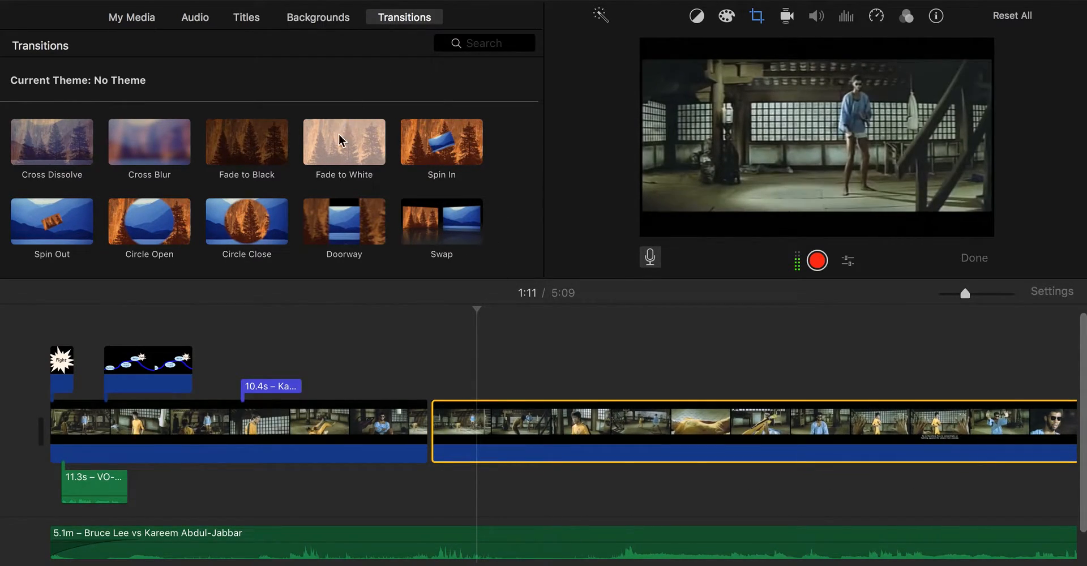
- Join the two pieces with a Spin Out transition lasting 4.0 seconds
{"action": "left_click_drag", "start_coordinate": [74, 220], "coordinate": [428, 411]}
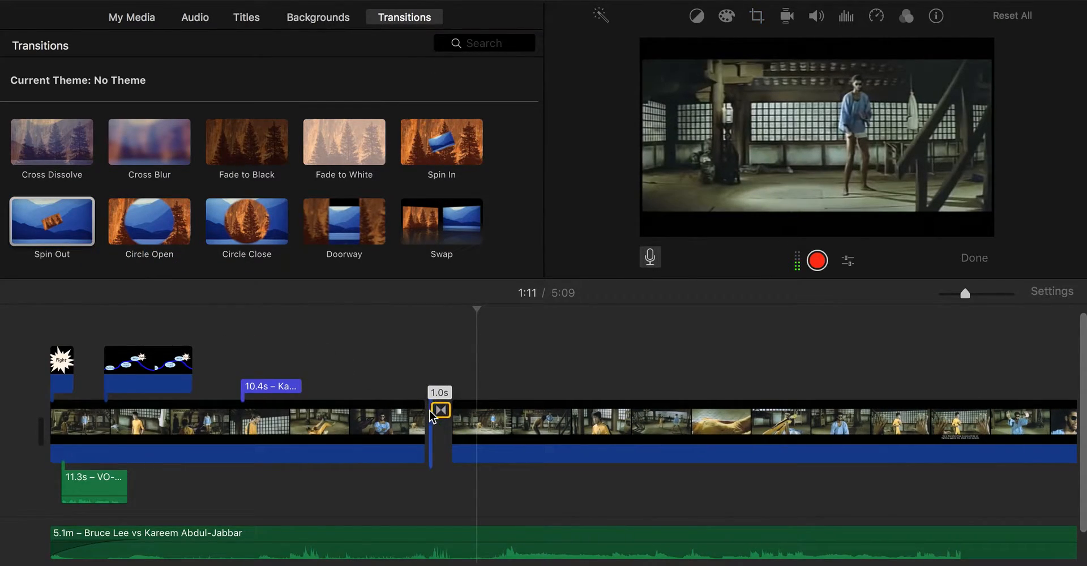
{"action": "left_click", "coordinate": [406, 396]}
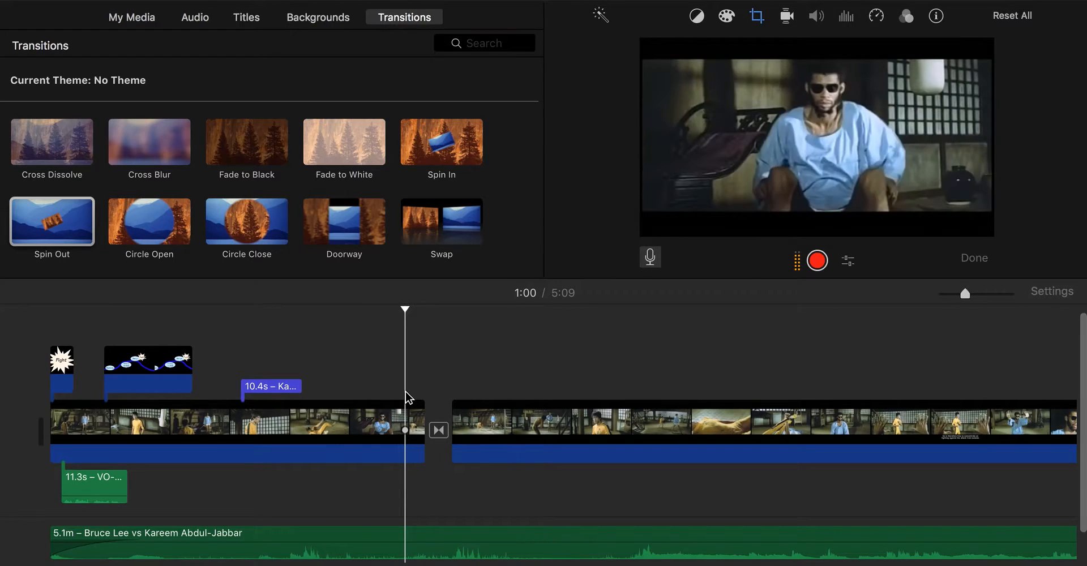
{"action": "key", "text": "space"}
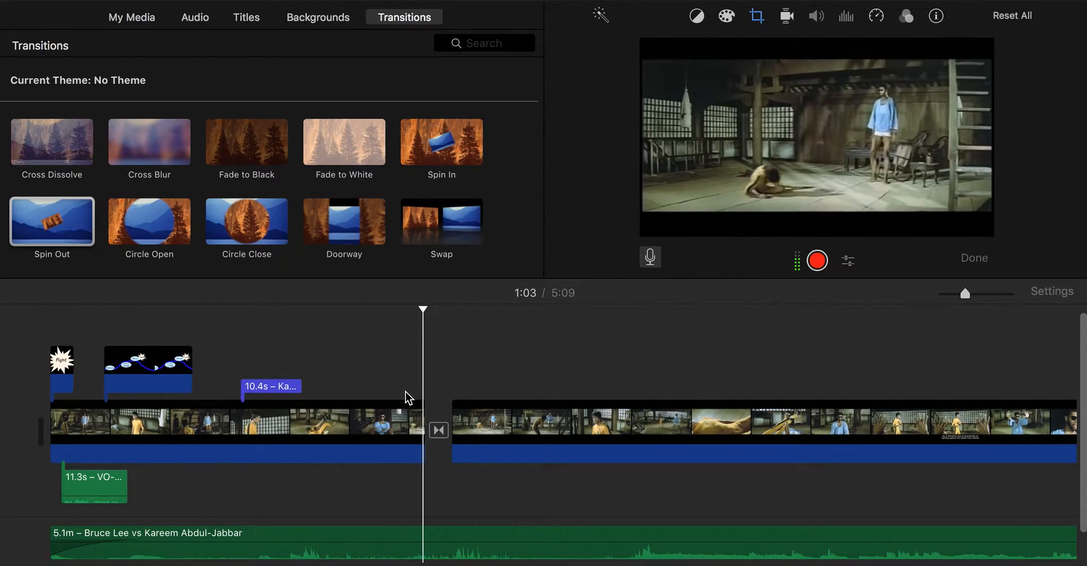
{"action": "left_click", "coordinate": [439, 430]}
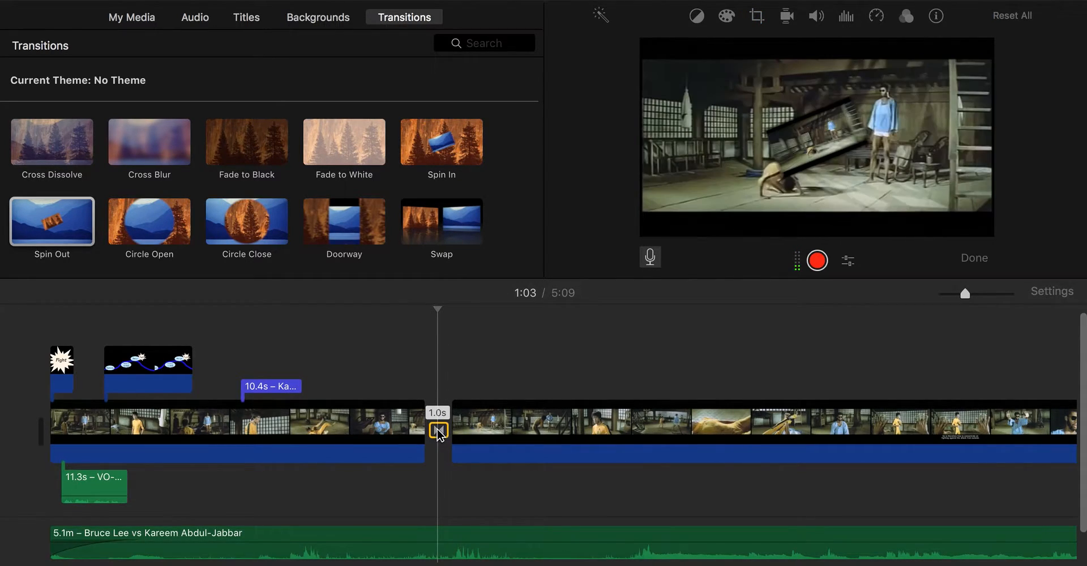
{"action": "double_click", "coordinate": [439, 431]}
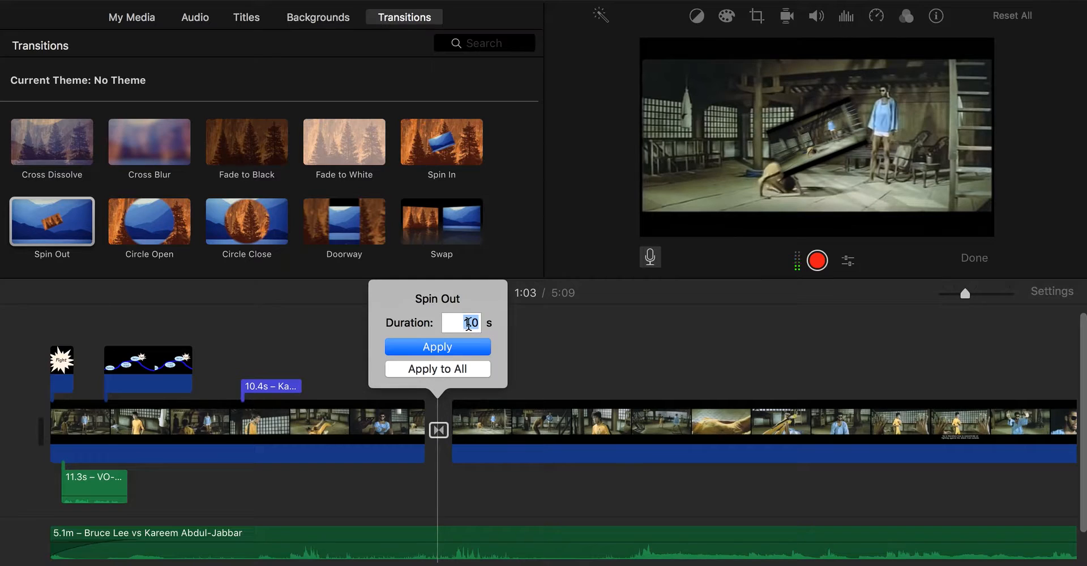
{"action": "key", "text": "BackSpace"}
{"action": "left_click", "coordinate": [468, 351]}
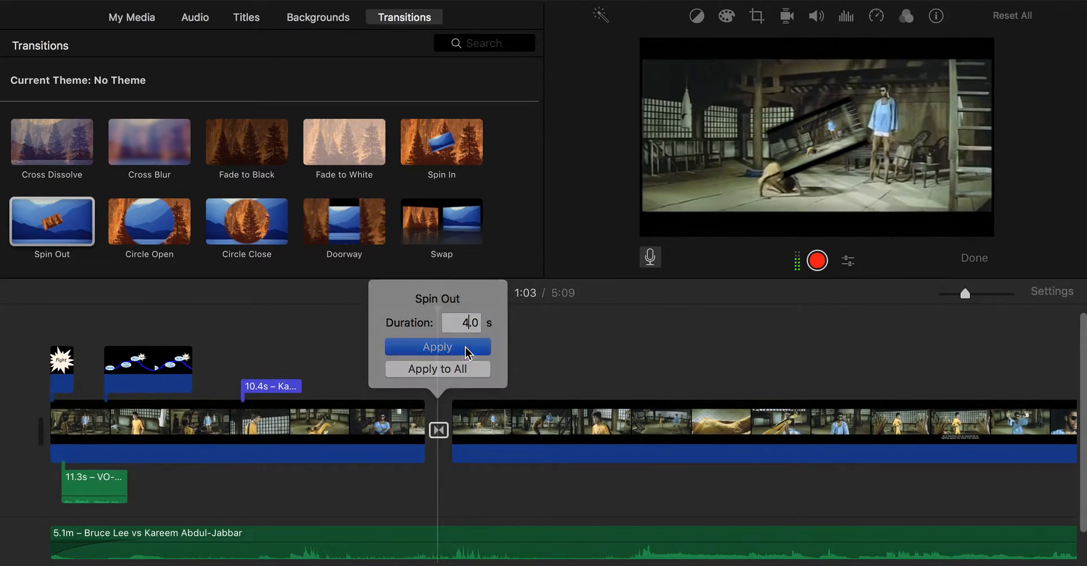
{"action": "left_click", "coordinate": [367, 356]}
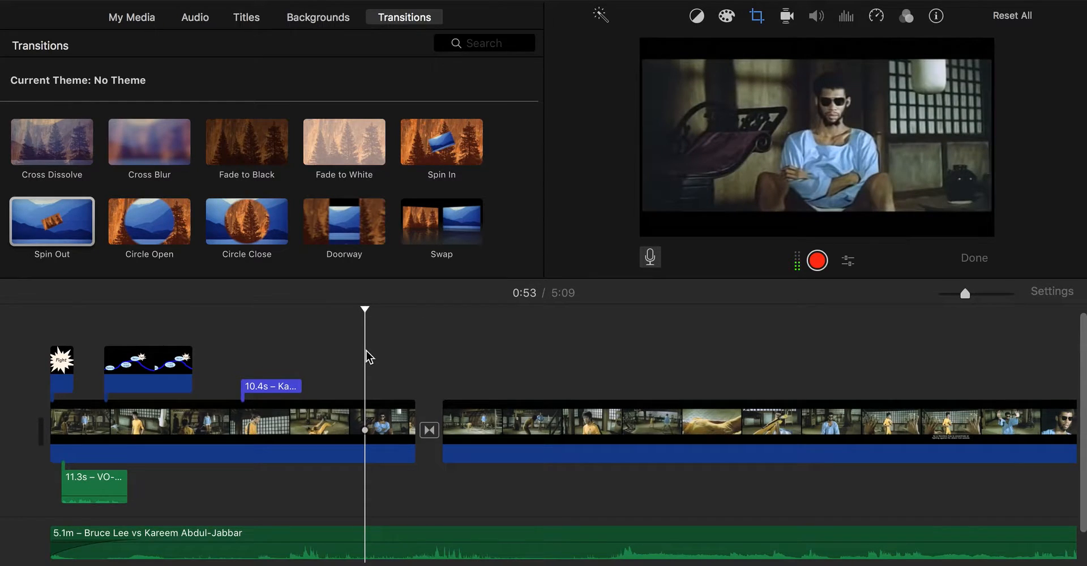
{"action": "key", "text": "space"}
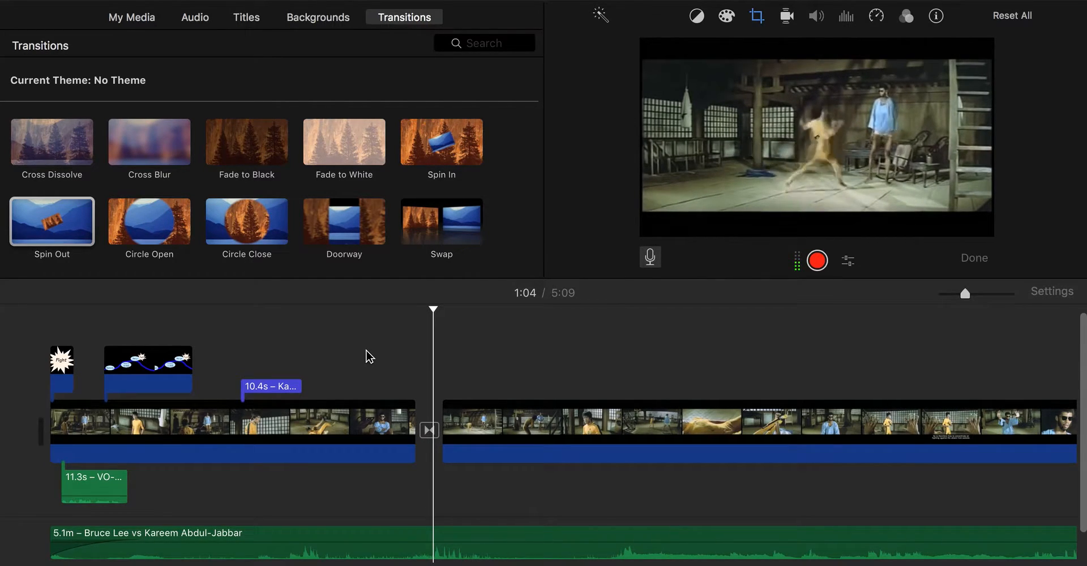
{"action": "key", "text": "space"}
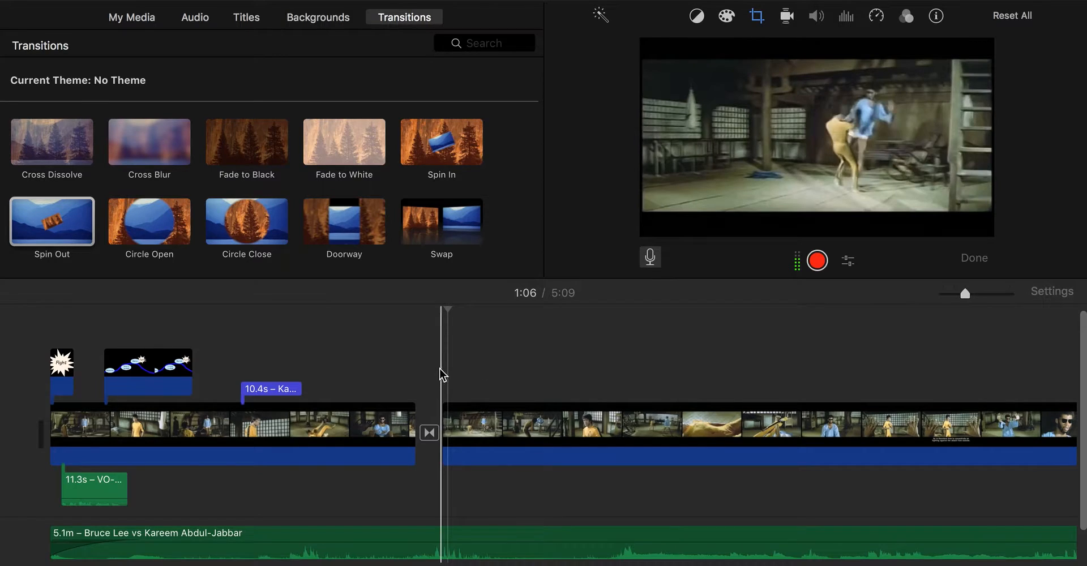
{"action": "scroll", "coordinate": [441, 372], "scroll_direction": "down", "scroll_amount": 3}
{"action": "scroll", "coordinate": [413, 338], "scroll_direction": "up", "scroll_amount": 3}
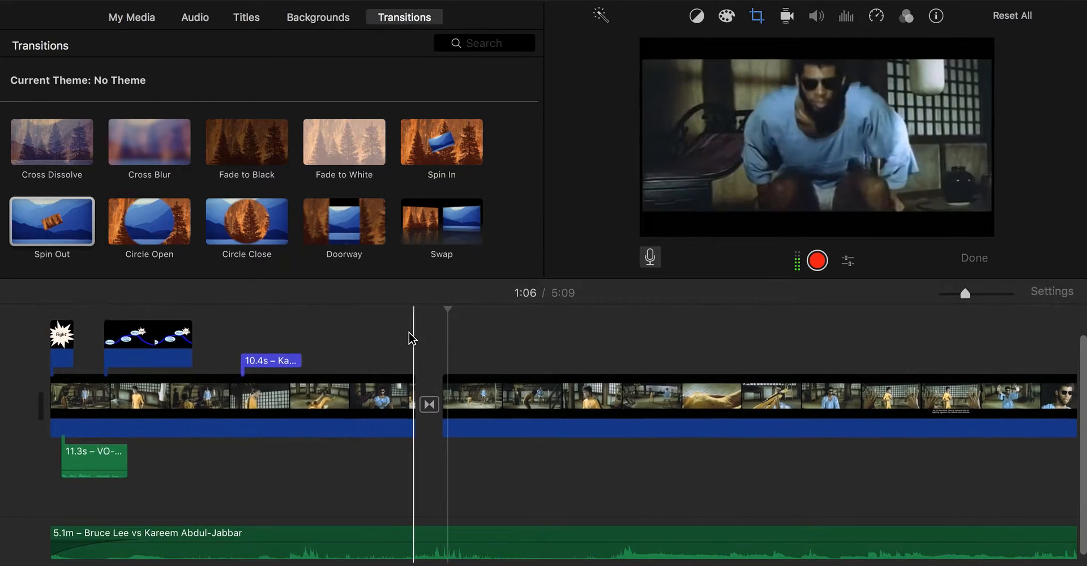
{"action": "scroll", "coordinate": [409, 333], "scroll_direction": "down", "scroll_amount": 2}
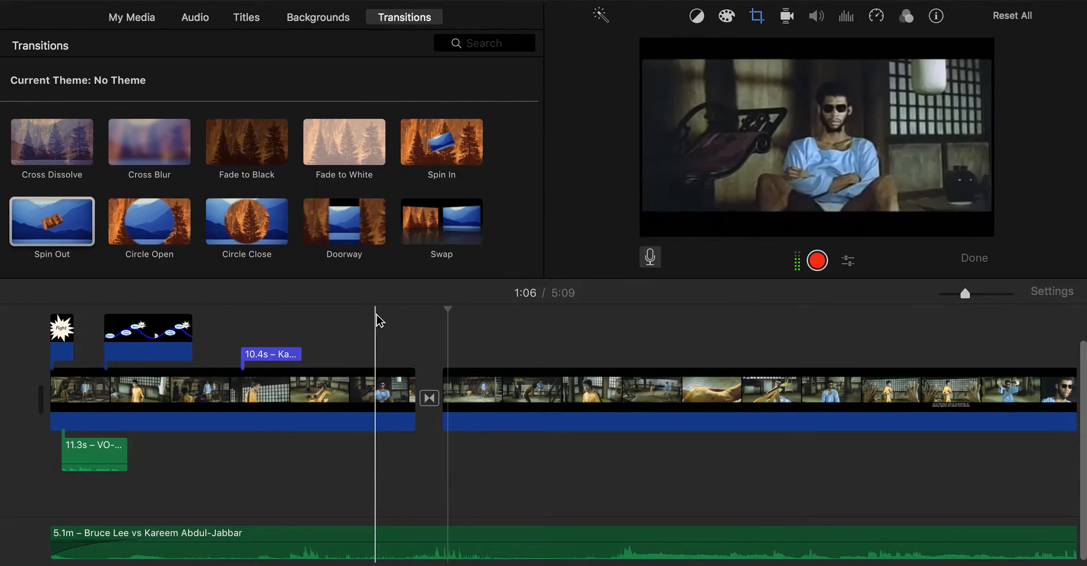
{"action": "scroll", "coordinate": [376, 315], "scroll_direction": "up", "scroll_amount": 1}
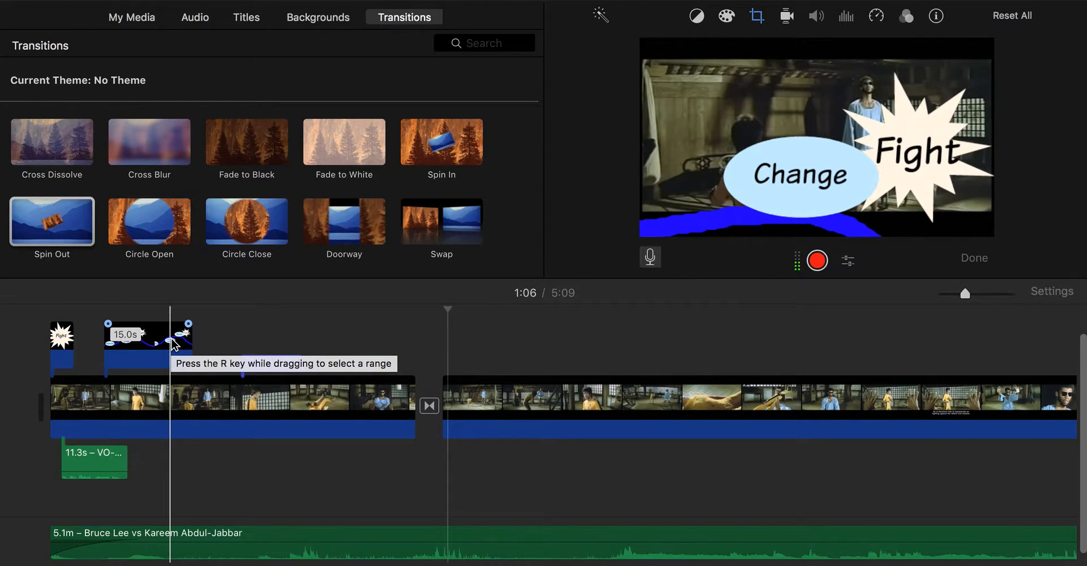
{"action": "scroll", "coordinate": [182, 483], "scroll_direction": "up", "scroll_amount": 2}
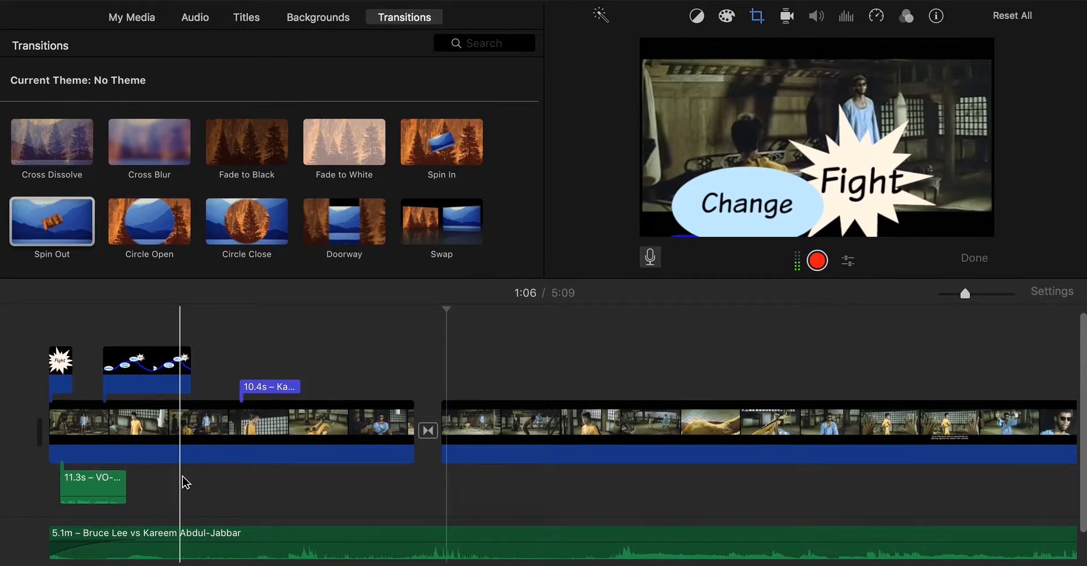
{"action": "scroll", "coordinate": [184, 483], "scroll_direction": "up", "scroll_amount": 1}
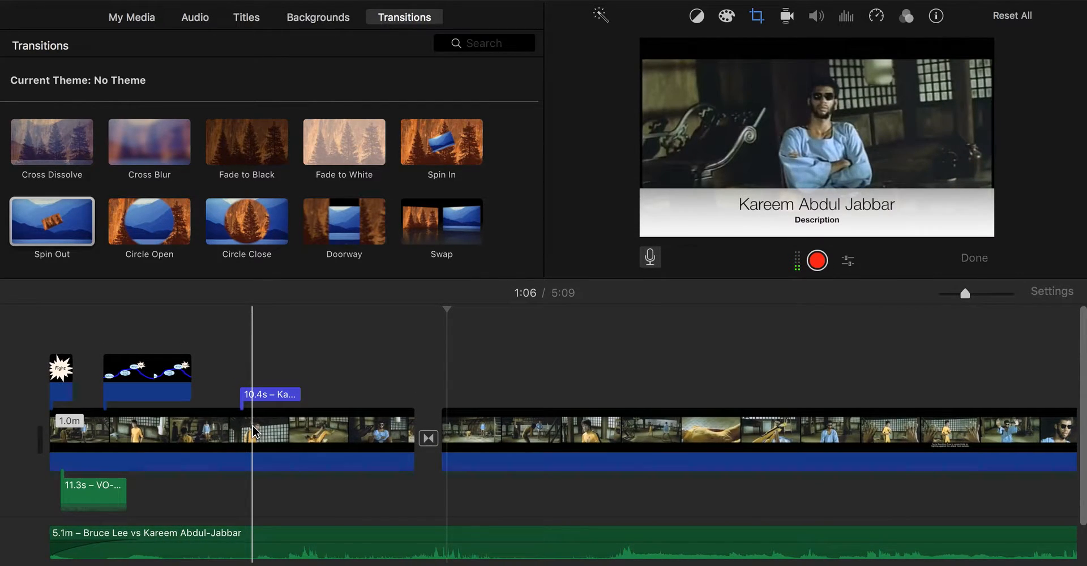